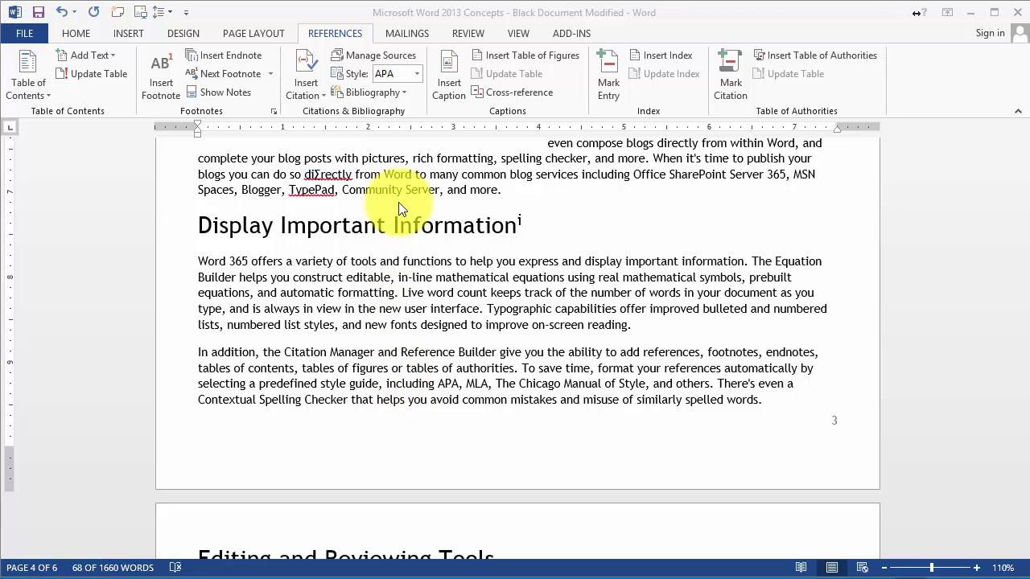
pyautogui.click(405, 93)
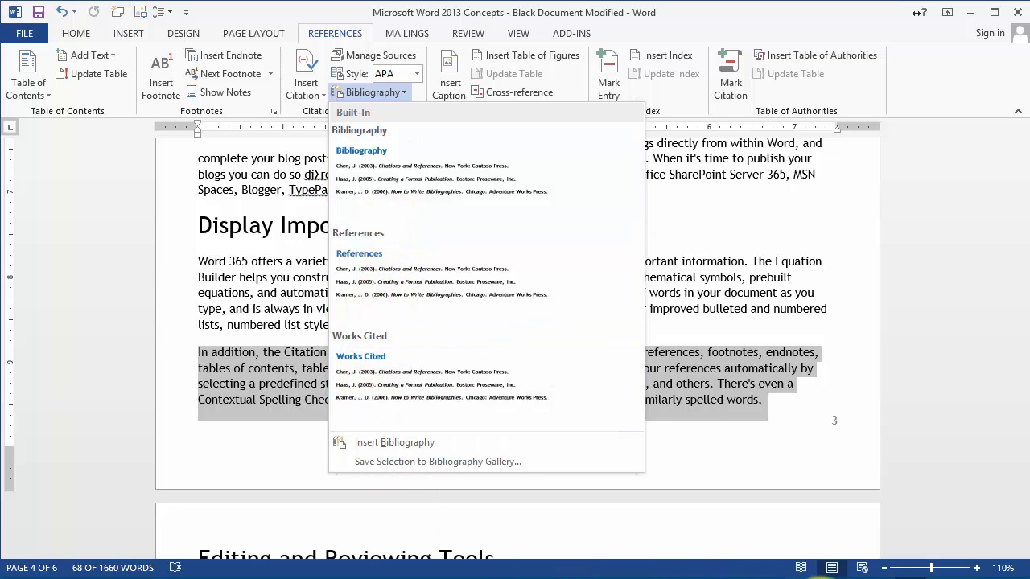
pyautogui.click(272, 511)
pyautogui.click(322, 422)
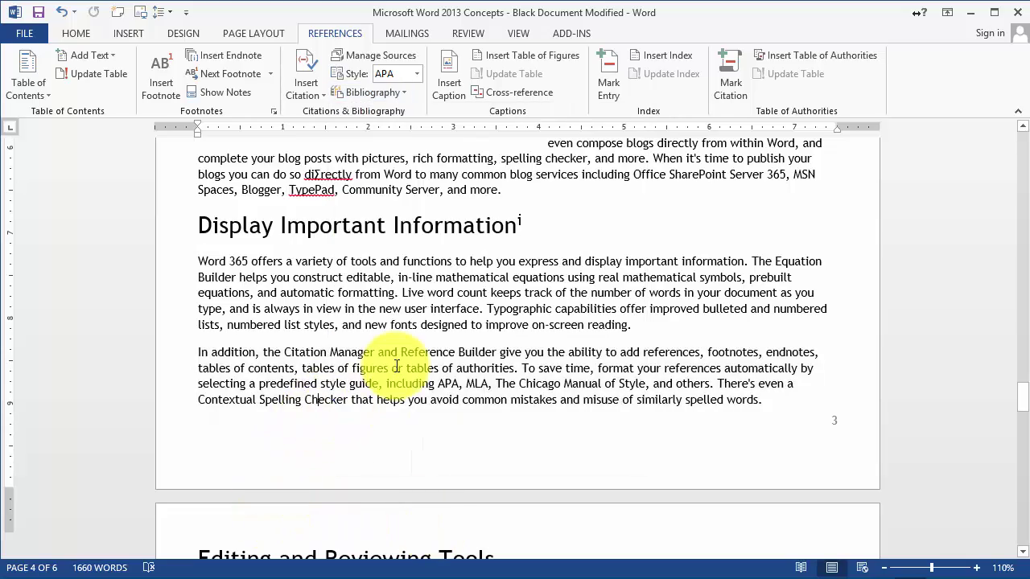
# Enclose the last sentence of the Microsoft Word 365 Concepts paragraph, starting with "Advanced integration", in quotation marks.
pyautogui.scroll(3, 346, 419)
pyautogui.scroll(15, 373, 345)
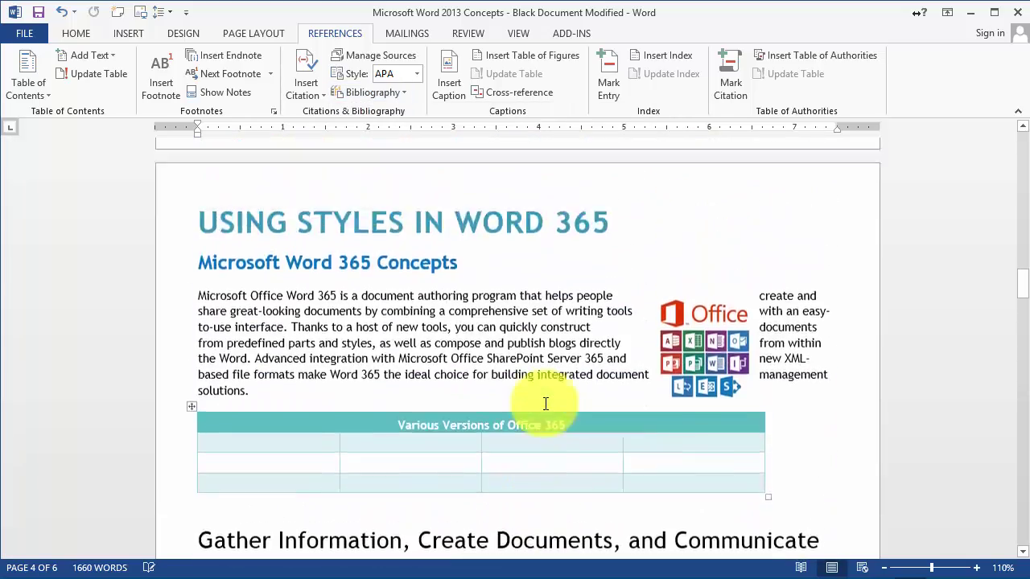
pyautogui.scroll(-5, 483, 435)
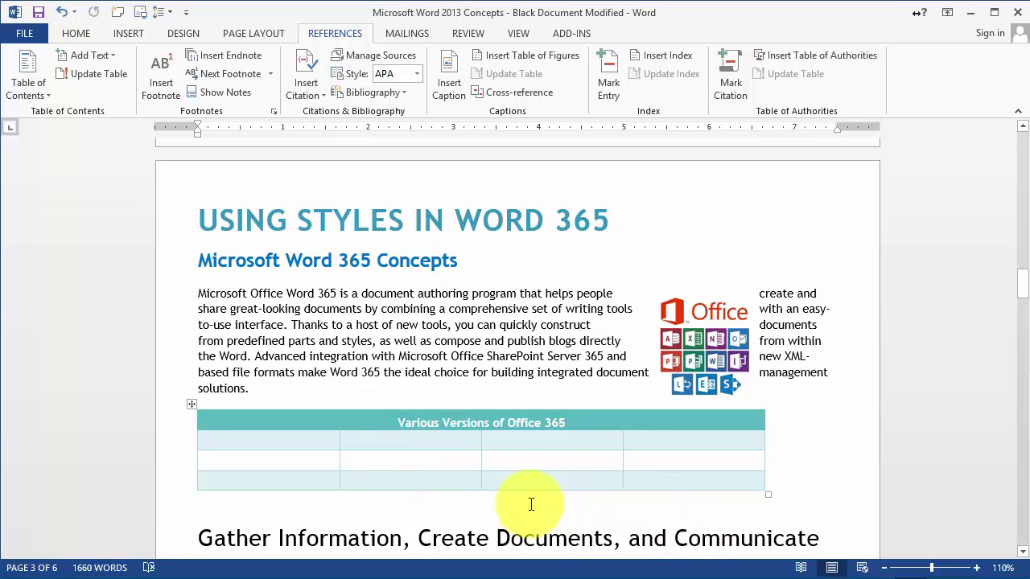
pyautogui.click(268, 390)
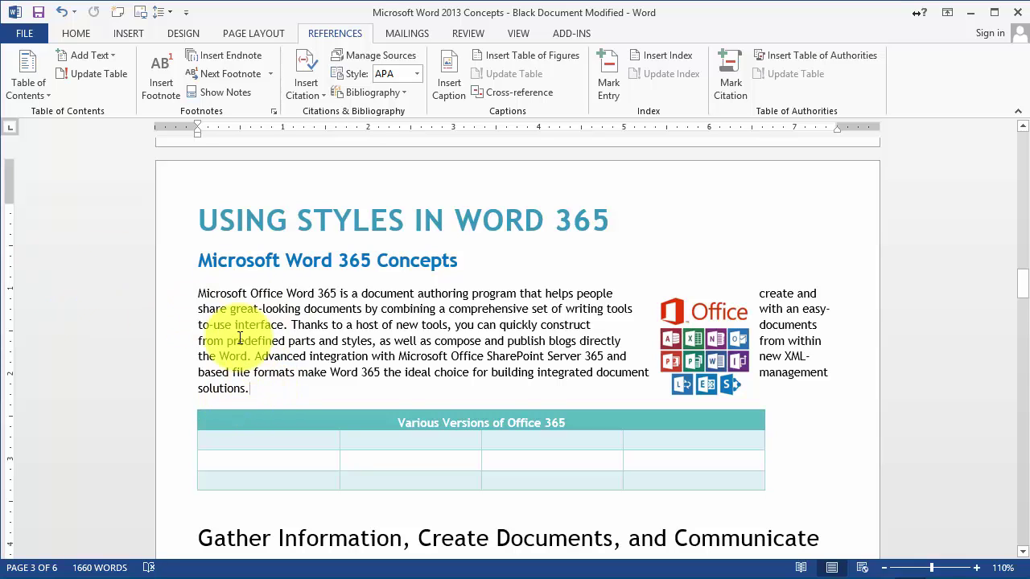
pyautogui.click(255, 356)
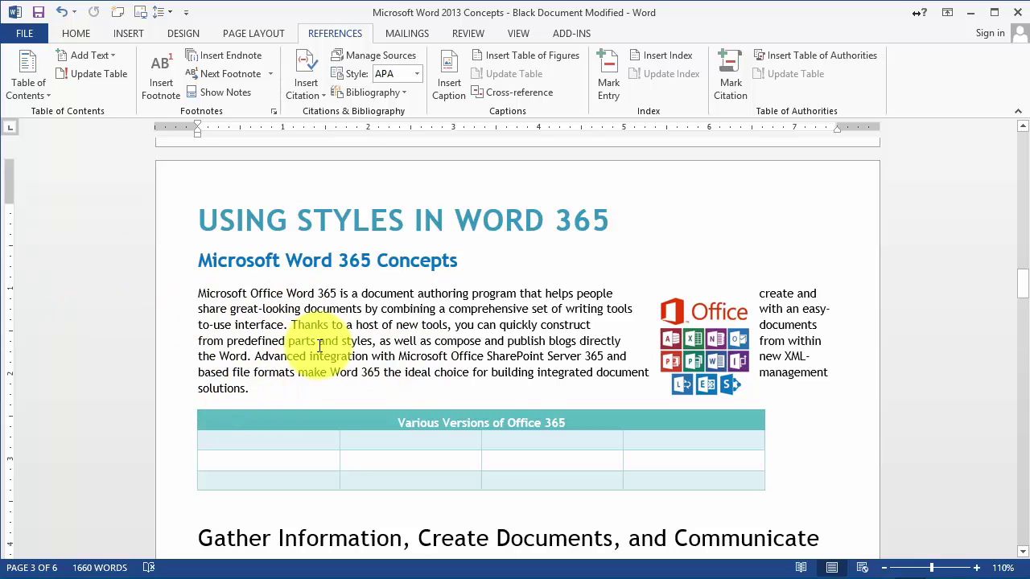
pyautogui.write('"')
pyautogui.press('Delete')
pyautogui.click(264, 389)
pyautogui.write('"')
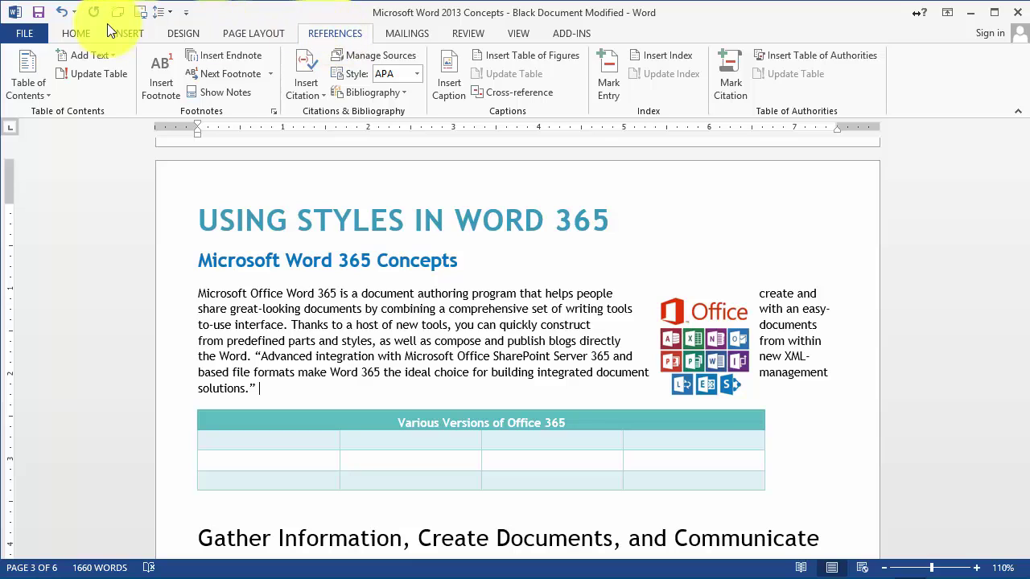
# Start a new citation source, look through all available source types down to Miscellaneous, and cancel.
pyautogui.click(74, 33)
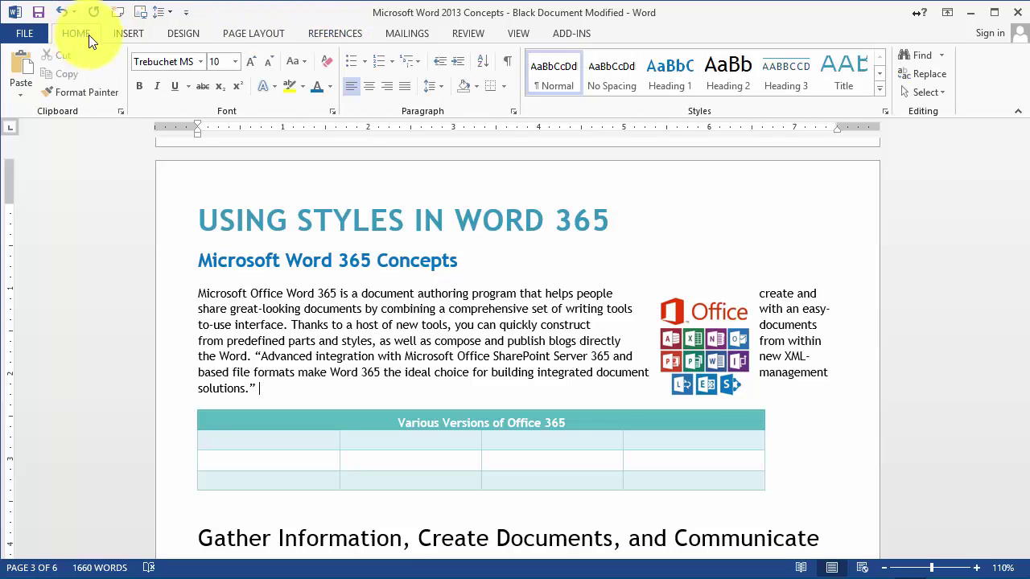
pyautogui.click(351, 36)
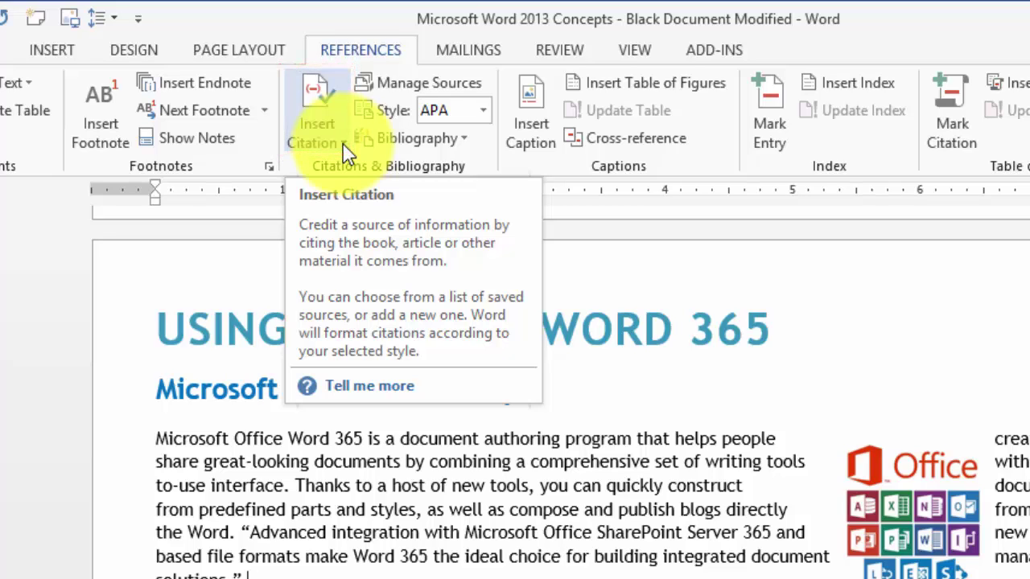
pyautogui.click(344, 154)
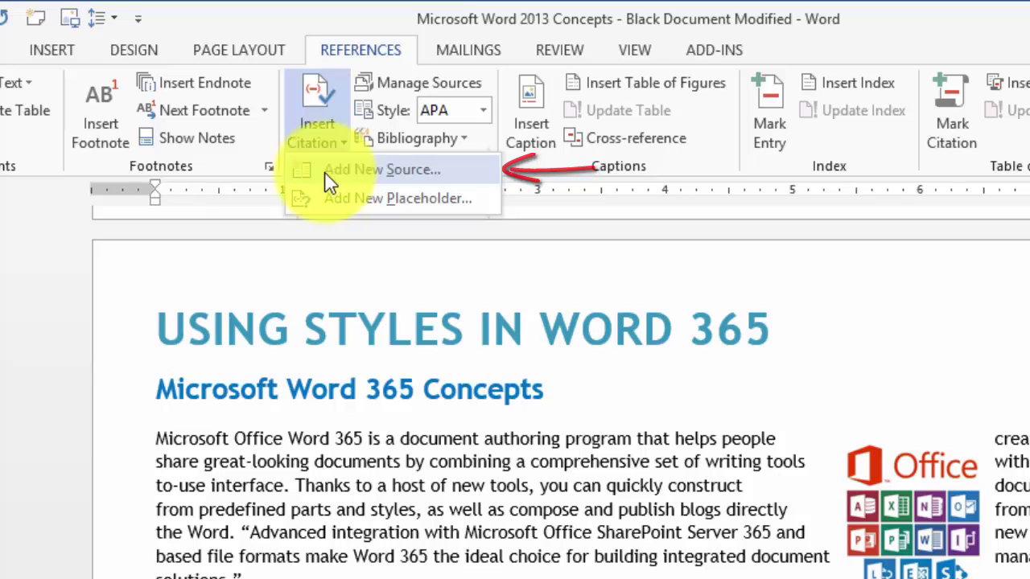
pyautogui.click(328, 172)
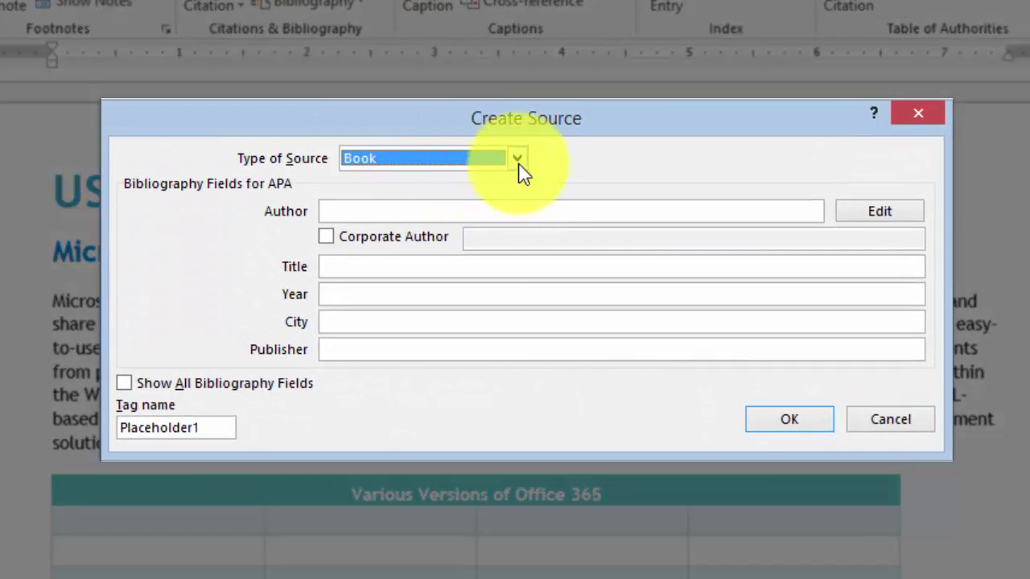
pyautogui.click(519, 164)
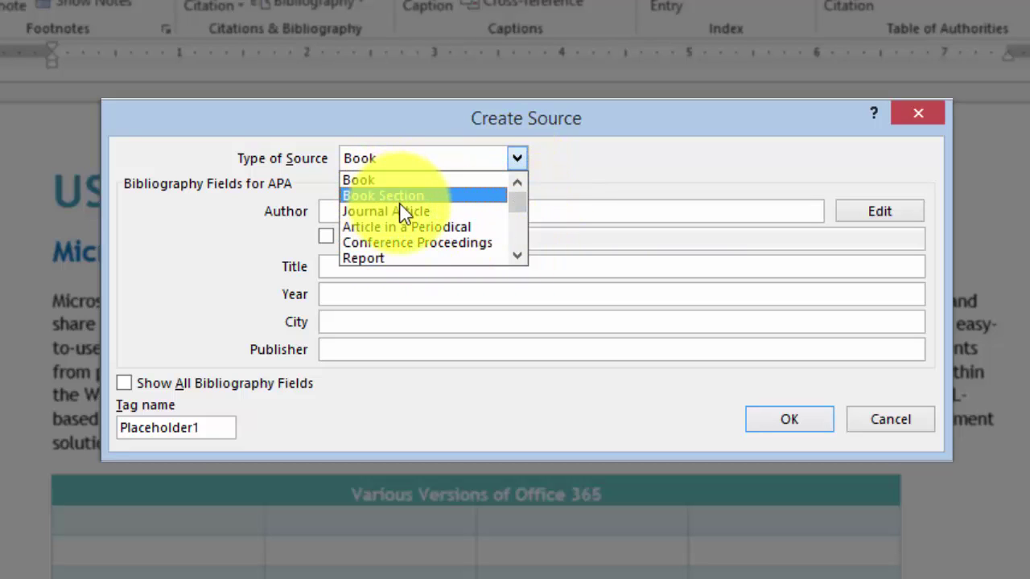
pyautogui.click(515, 258)
pyautogui.click(516, 257)
pyautogui.click(515, 258)
pyautogui.click(515, 258)
pyautogui.click(516, 257)
pyautogui.click(516, 258)
pyautogui.click(517, 257)
pyautogui.click(516, 257)
pyautogui.click(516, 257)
pyautogui.click(517, 258)
pyautogui.click(517, 258)
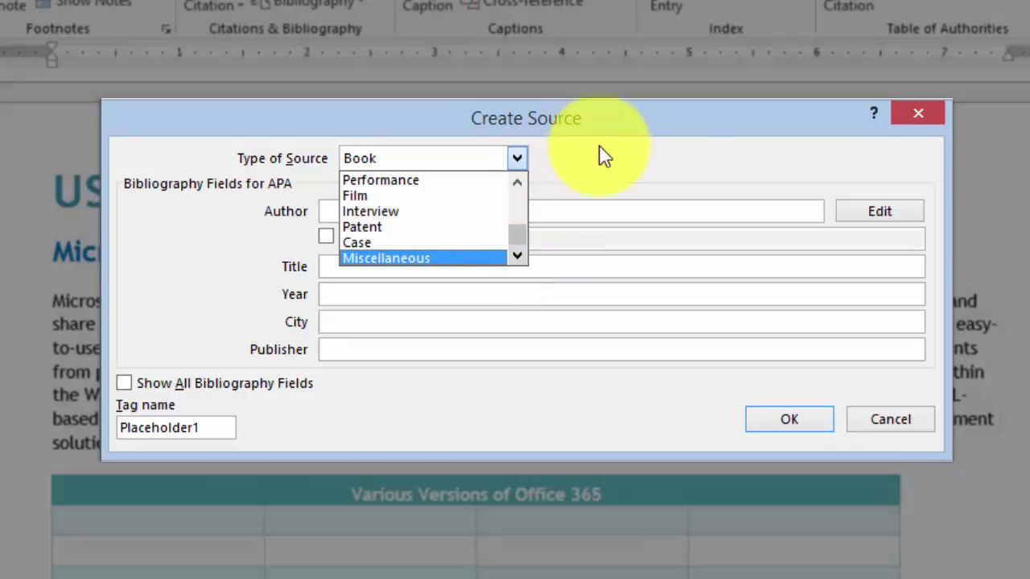
pyautogui.click(701, 188)
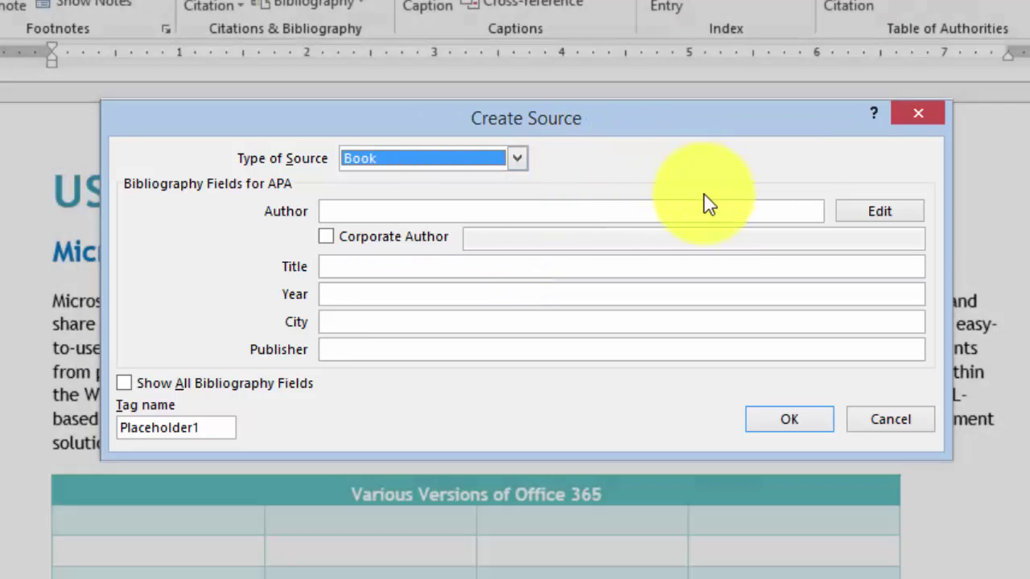
pyautogui.click(854, 421)
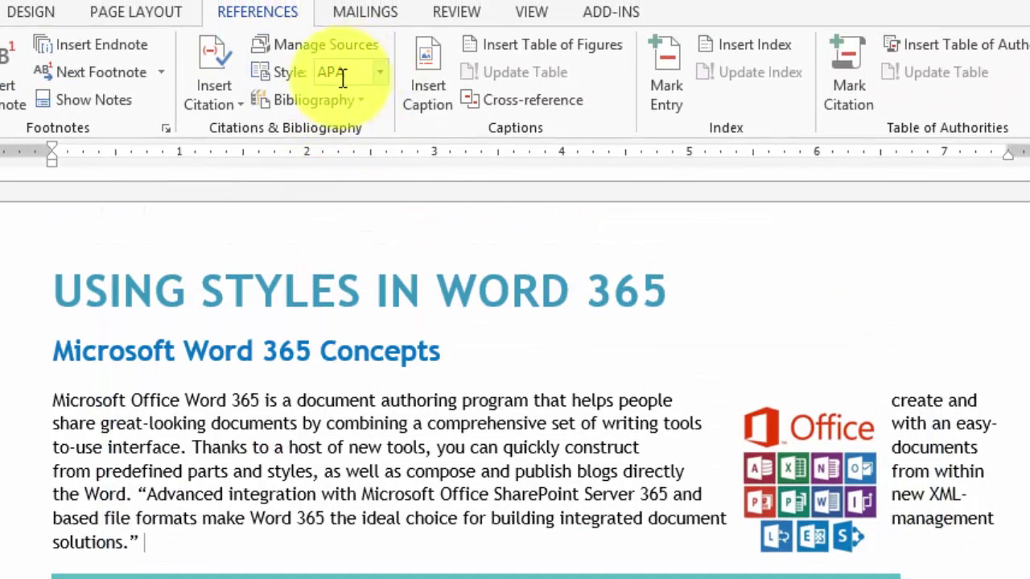
# In APA Sixth Edition style, fill in a new book source: Bill Gates, "Using Office 365 in Education", 2015, Seatle, Microsoft Press.
pyautogui.click(383, 80)
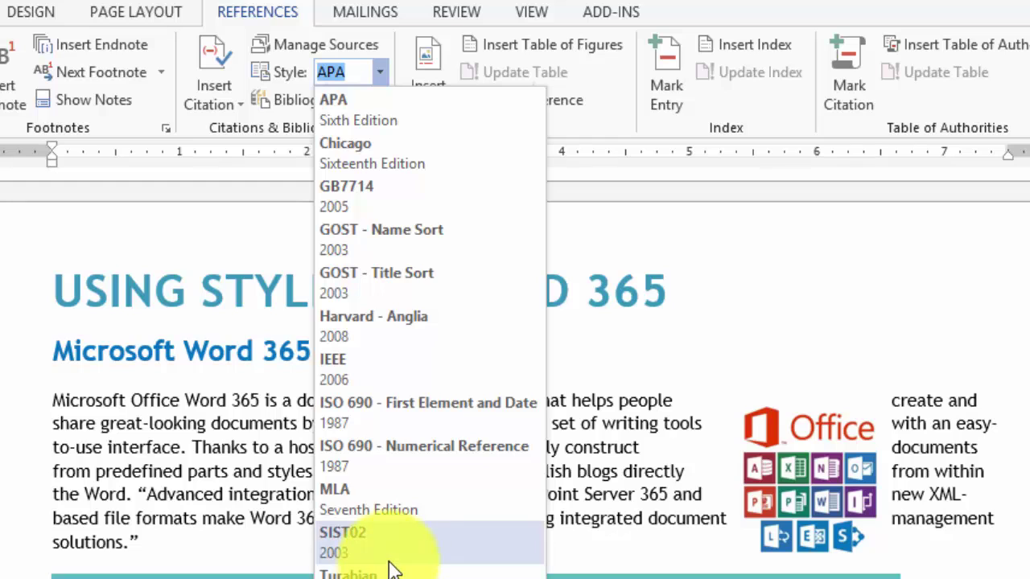
pyautogui.click(357, 120)
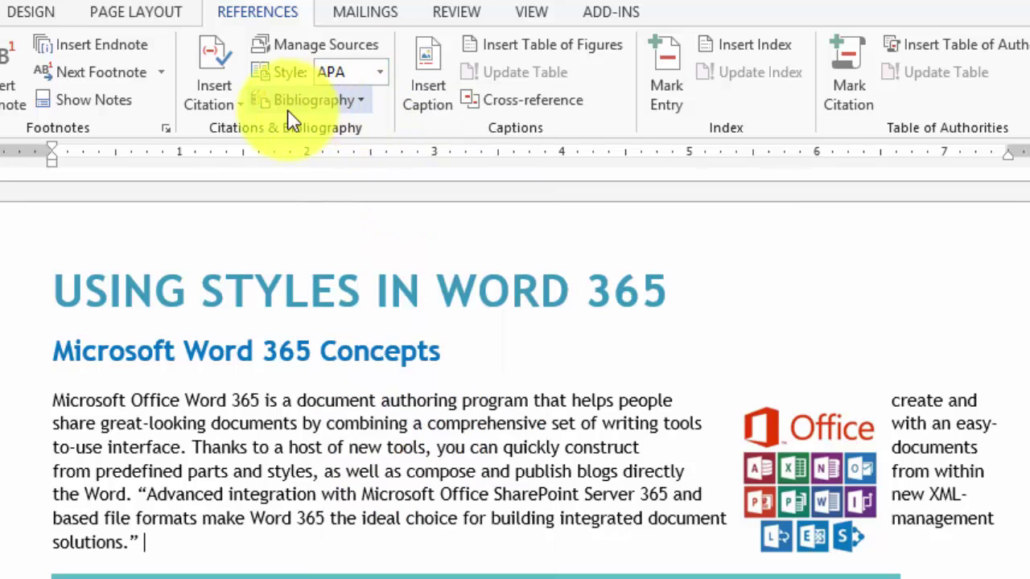
pyautogui.click(230, 113)
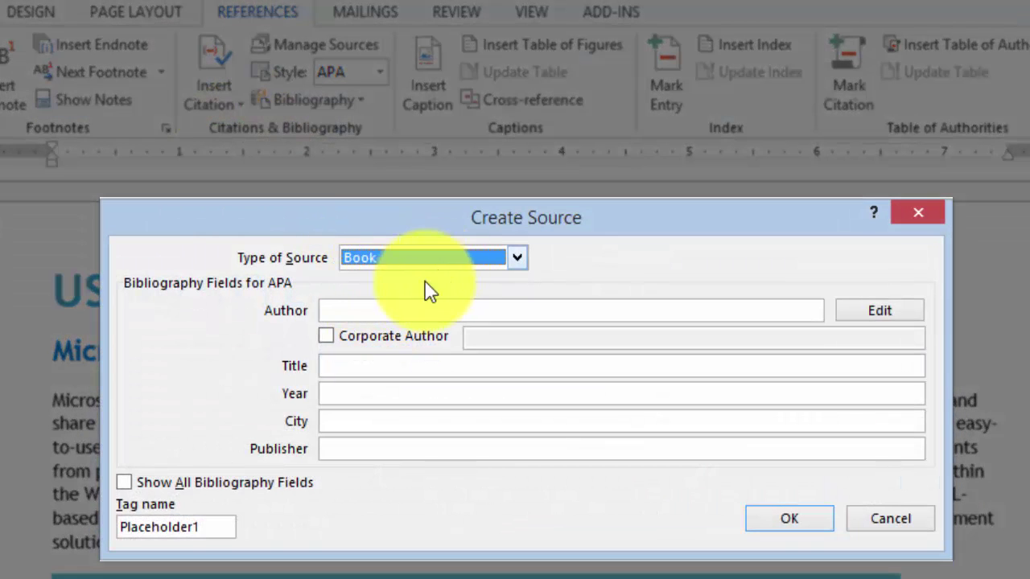
pyautogui.click(376, 310)
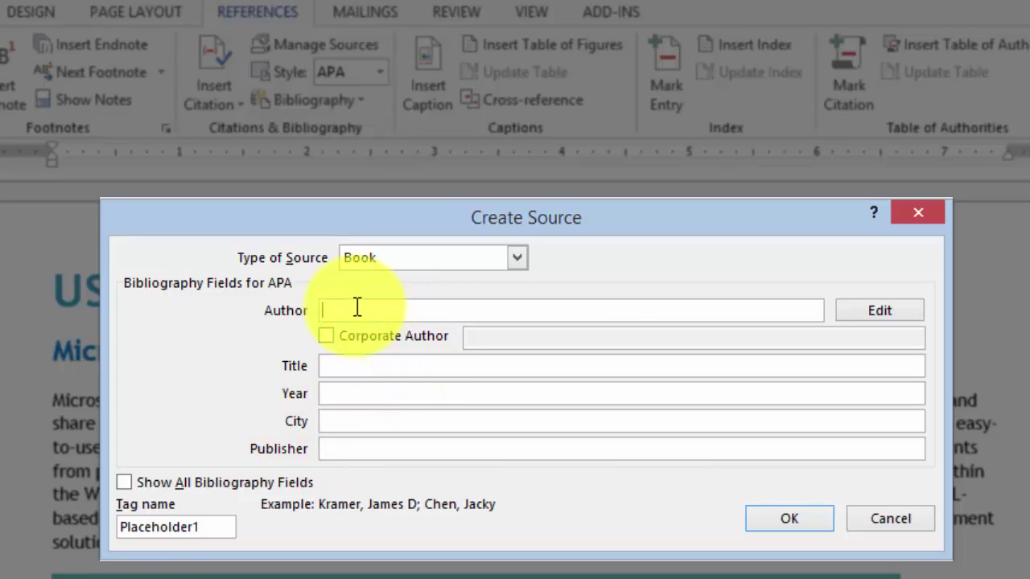
pyautogui.write('Bill Gates')
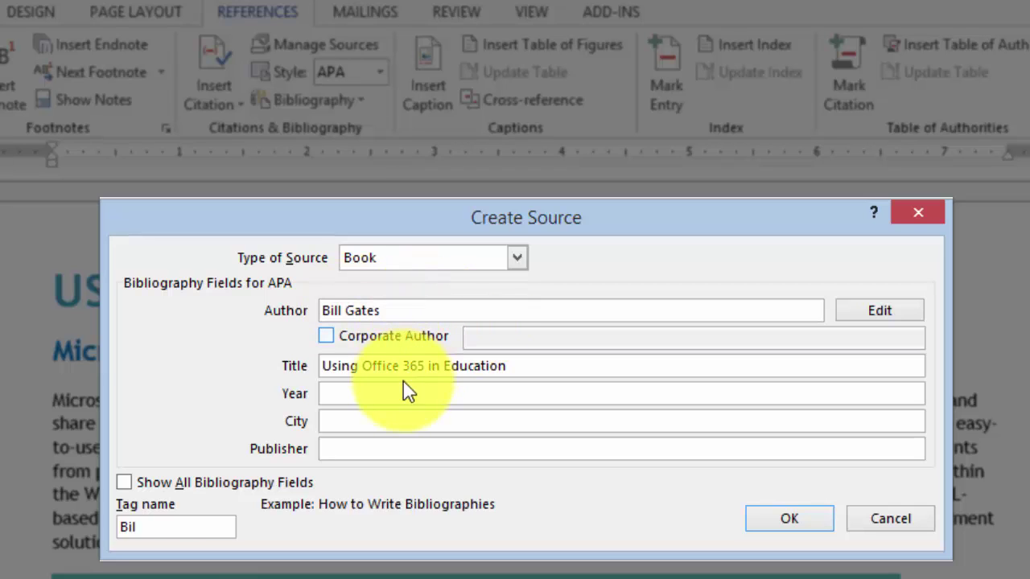
pyautogui.click(384, 400)
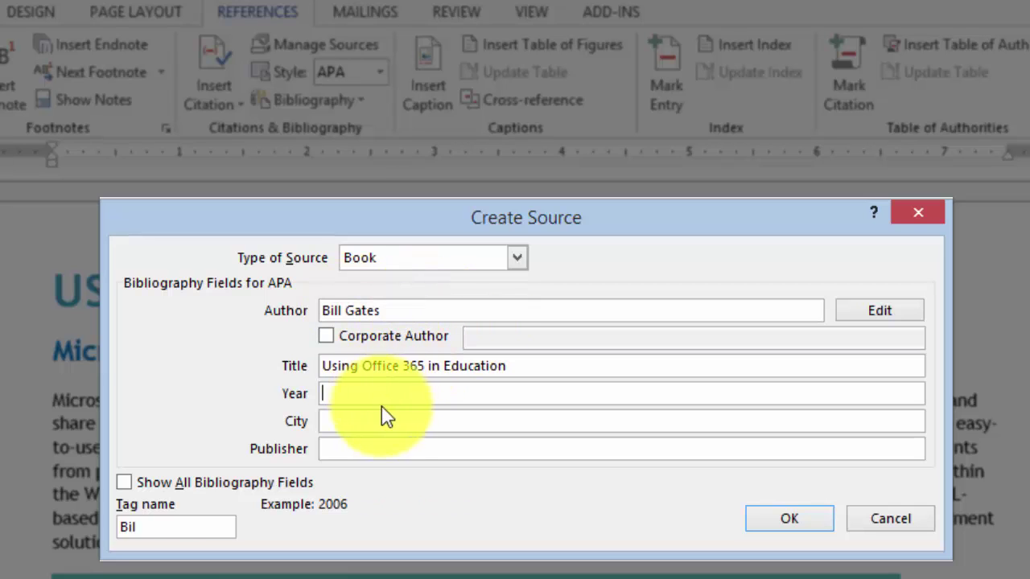
pyautogui.write('2015')
pyautogui.click(371, 420)
pyautogui.write('Washi')
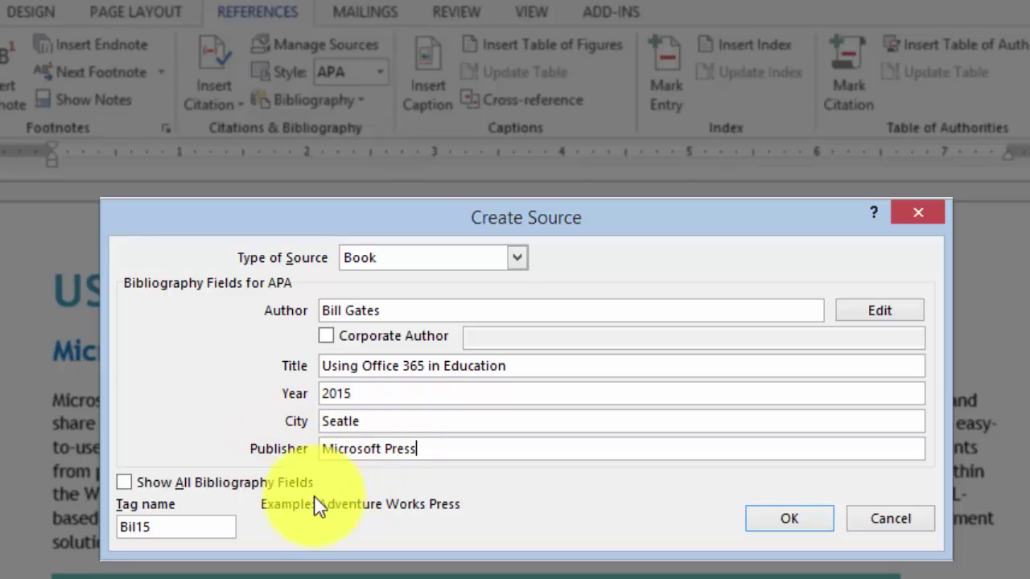
# With all bibliography fields shown, set the source's pages to 67-99 and insert its citation after the quoted sentence.
pyautogui.click(123, 483)
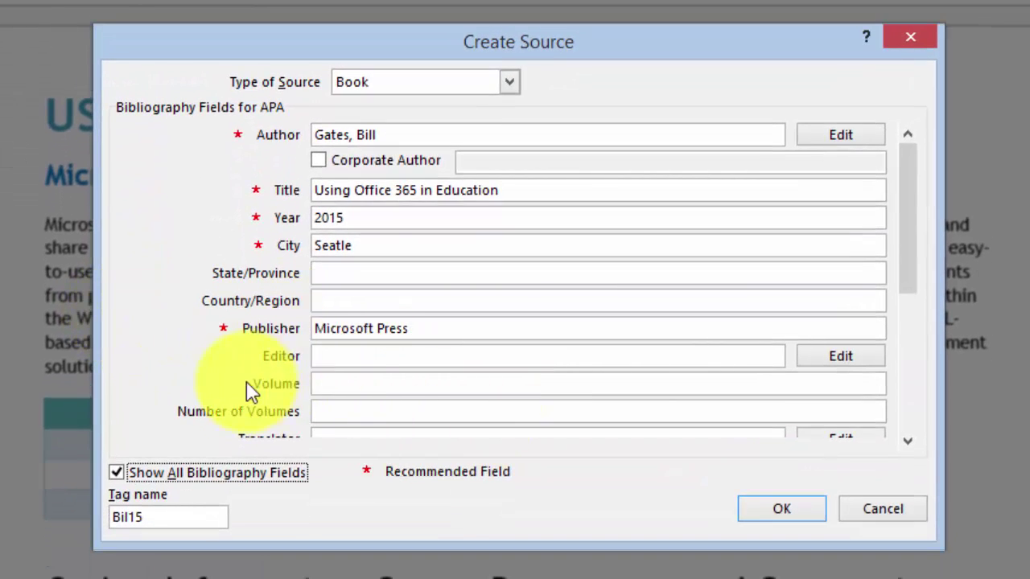
pyautogui.click(351, 383)
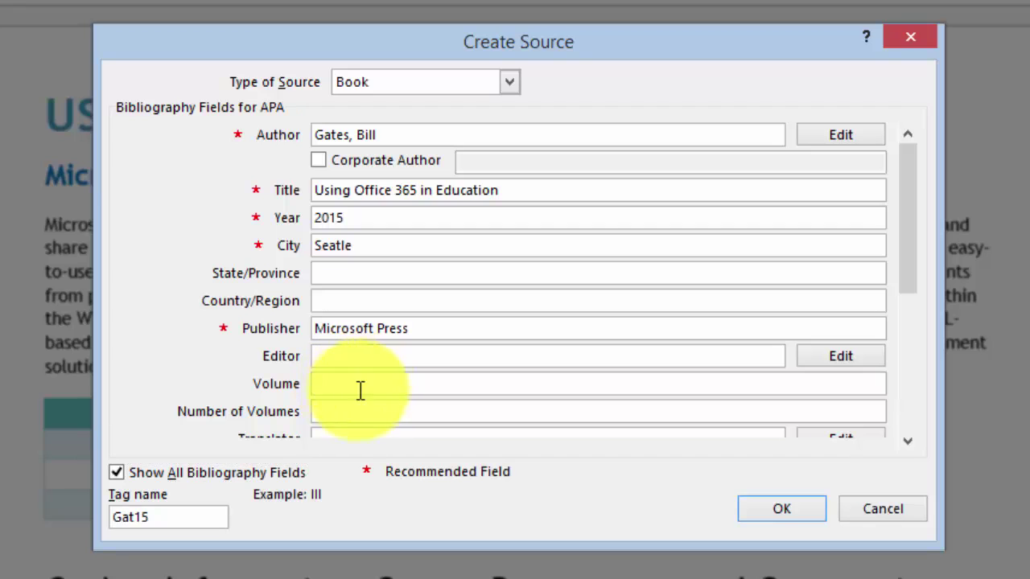
pyautogui.scroll(-3, 370, 397)
pyautogui.click(370, 386)
pyautogui.write('67-99')
pyautogui.click(453, 411)
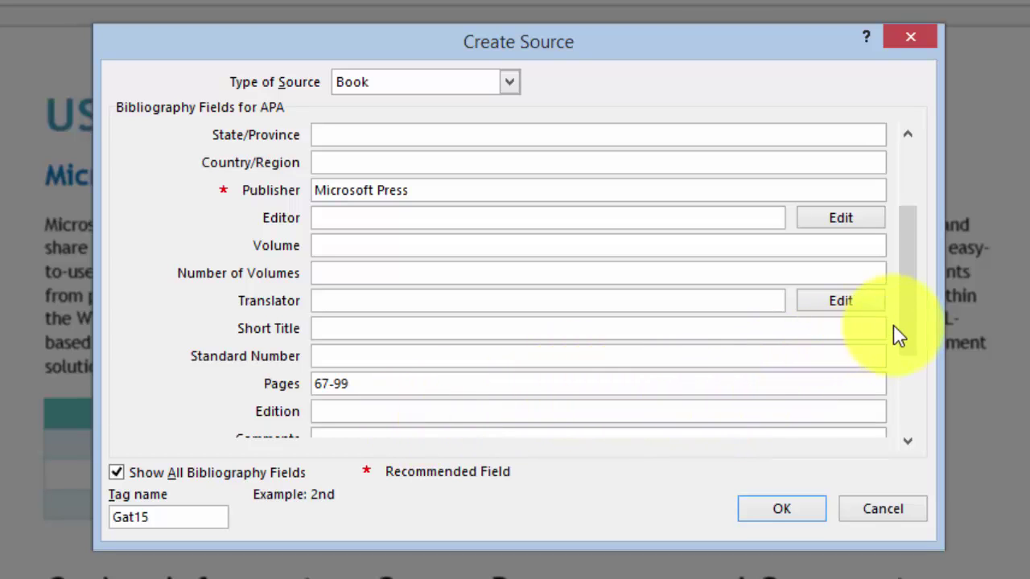
pyautogui.moveTo(915, 349); pyautogui.dragTo(915, 421)
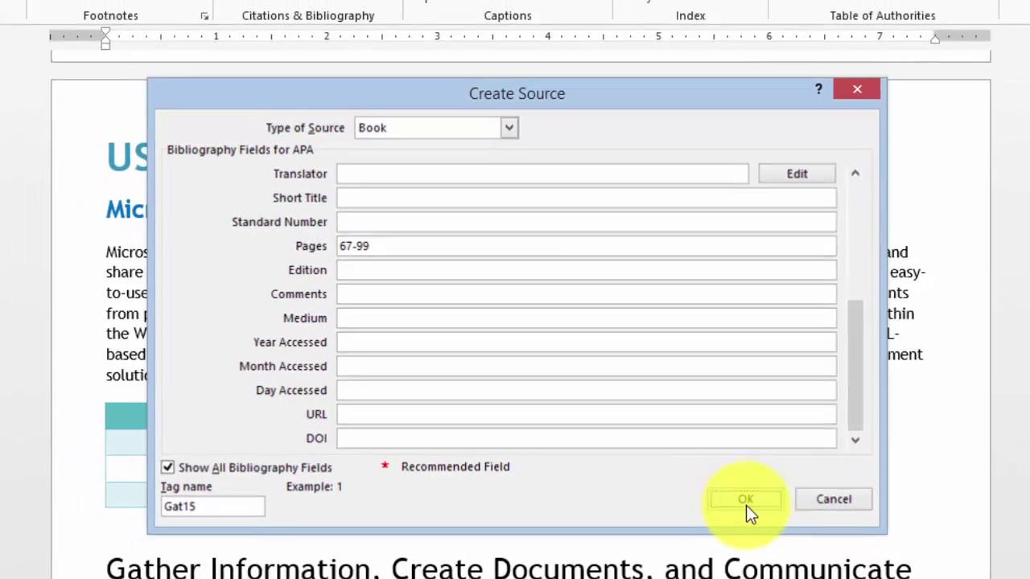
pyautogui.click(742, 510)
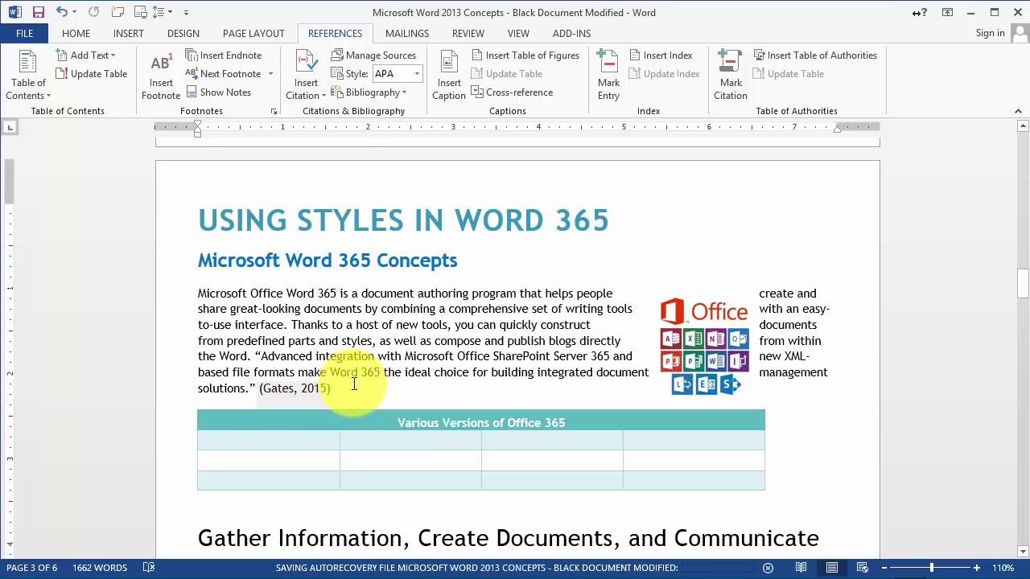
# Enclose the first paragraph under the Display Important Information heading in quotation marks.
pyautogui.scroll(-3, 362, 390)
pyautogui.scroll(-5, 394, 387)
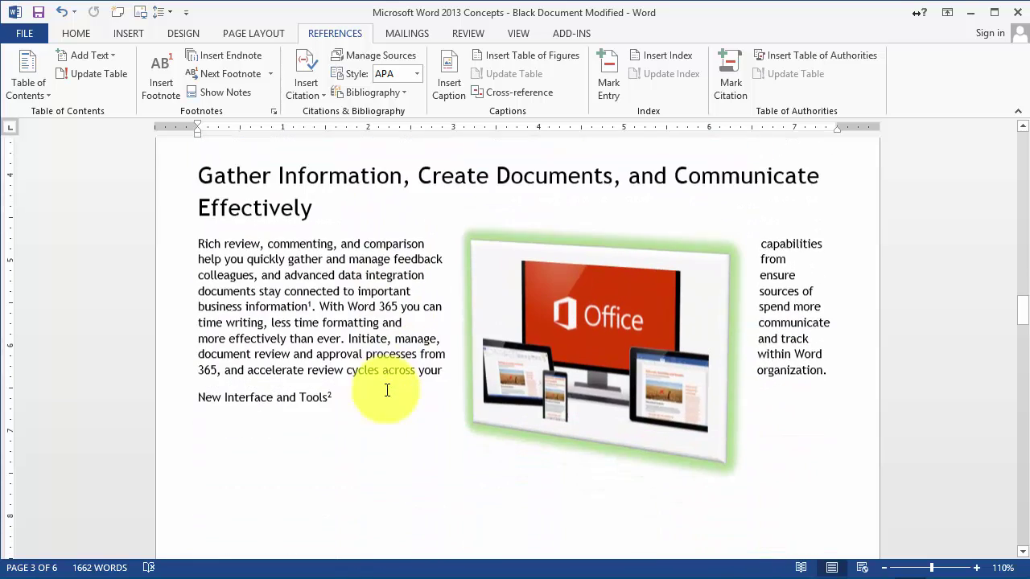
pyautogui.scroll(-15, 292, 251)
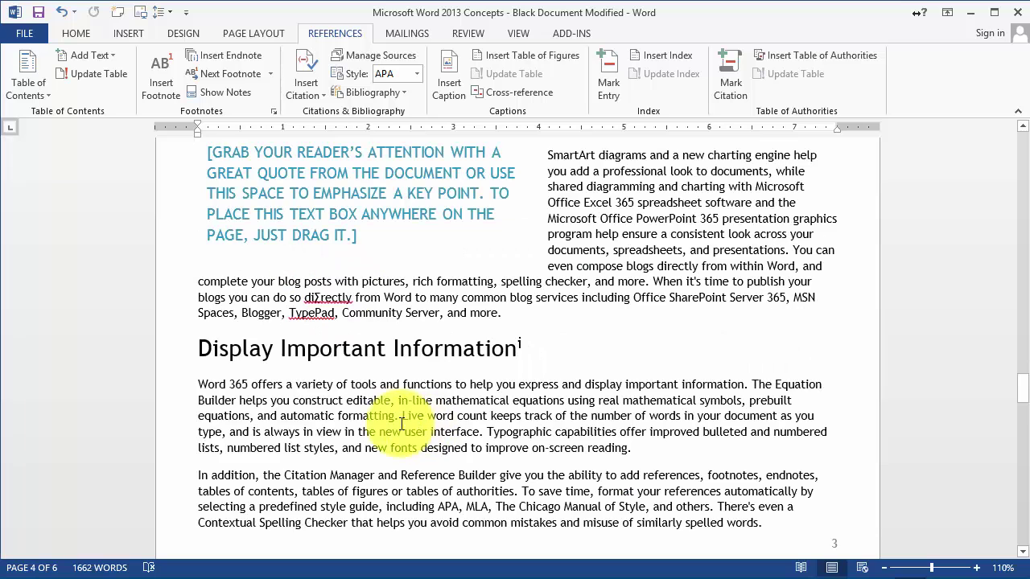
pyautogui.click(195, 387)
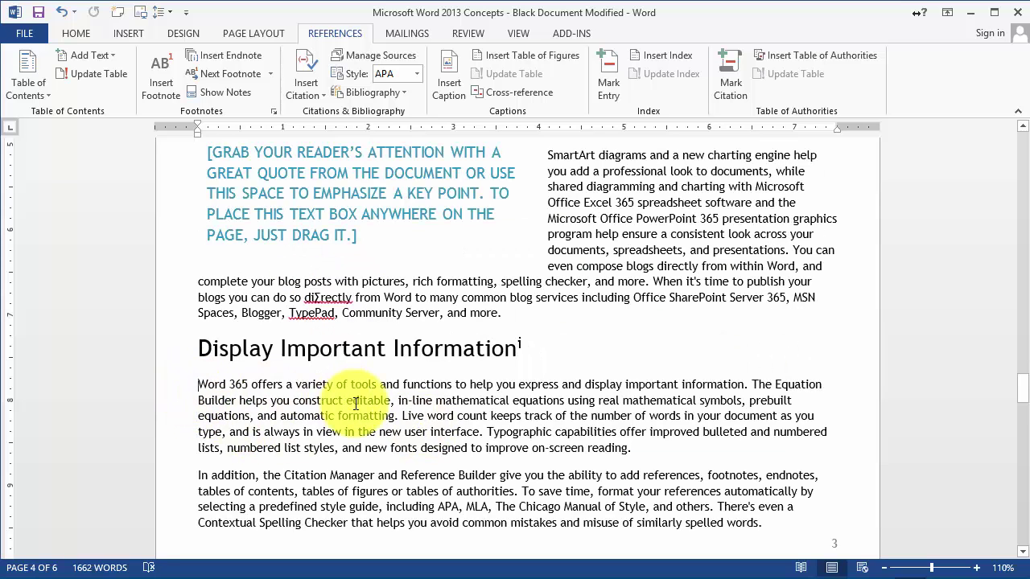
pyautogui.write('"')
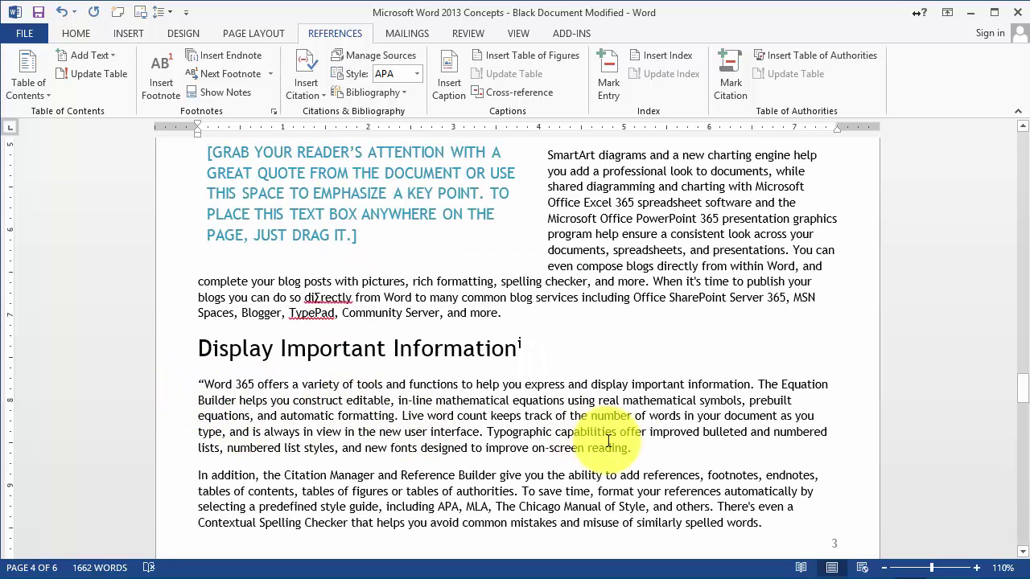
pyautogui.click(642, 450)
pyautogui.write('"')
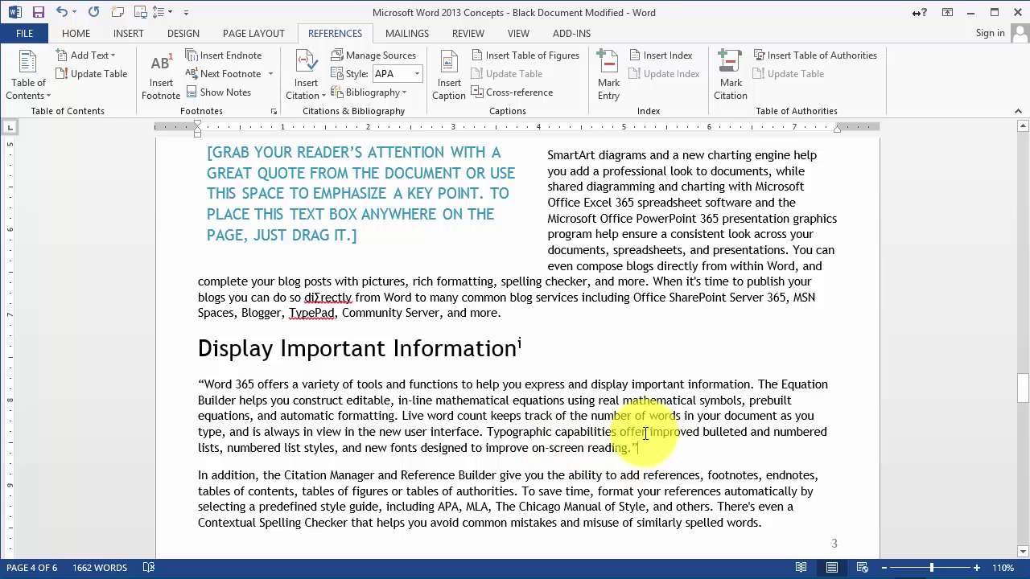
# Indent the quoted paragraph under the Display Important Information heading by 1" on both the left and right.
pyautogui.moveTo(640, 451); pyautogui.dragTo(197, 386)
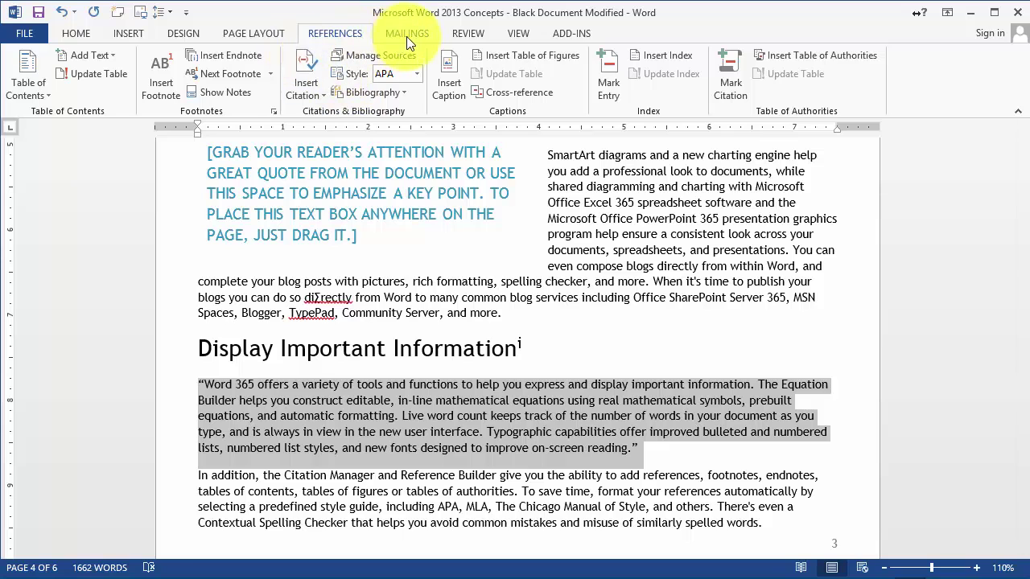
pyautogui.click(92, 31)
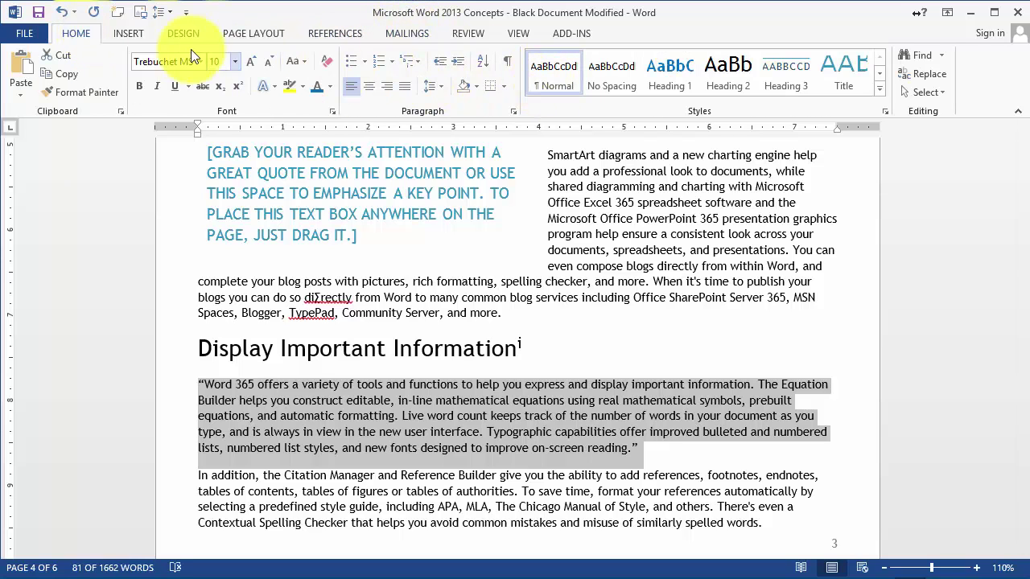
pyautogui.click(257, 33)
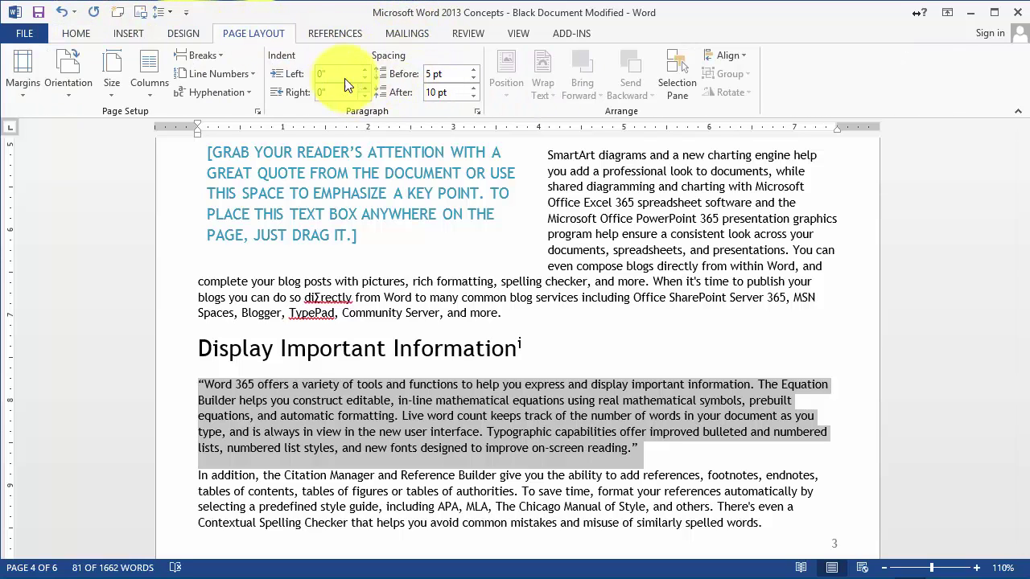
pyautogui.click(293, 79)
pyautogui.write('1')
pyautogui.press('Return')
pyautogui.click(325, 92)
pyautogui.write('1')
# Cite a new book source after the indented quotation: the author's full name, "Office 2015 is Coming", 2017, Philadelphia, Philly Press.
pyautogui.click(546, 483)
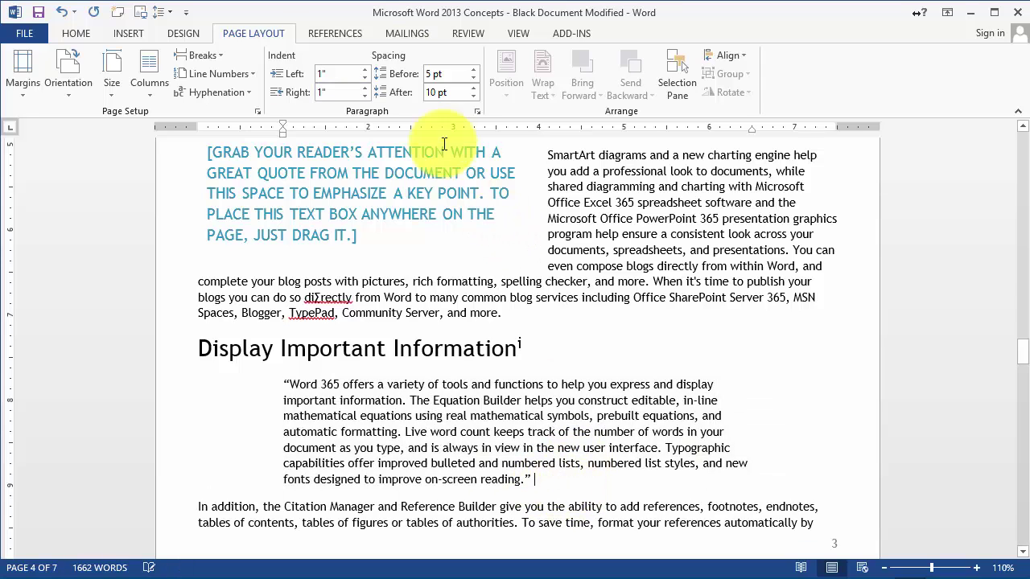
pyautogui.click(335, 33)
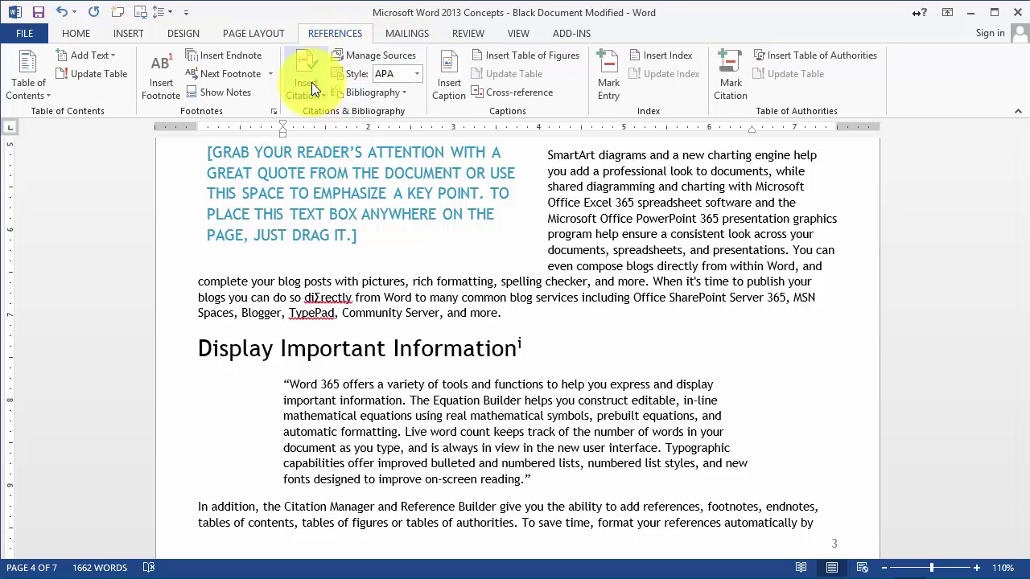
pyautogui.click(313, 85)
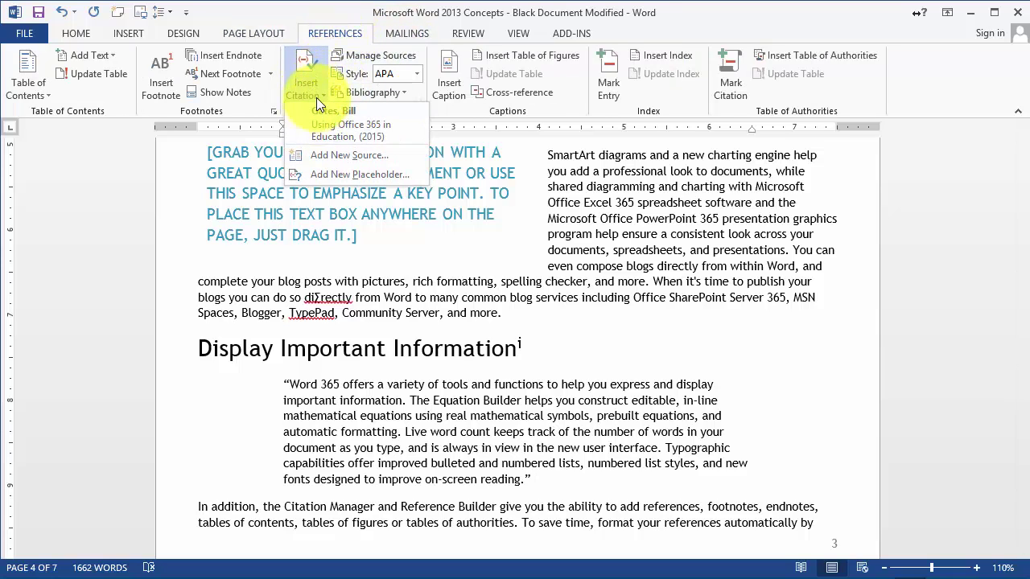
pyautogui.click(339, 160)
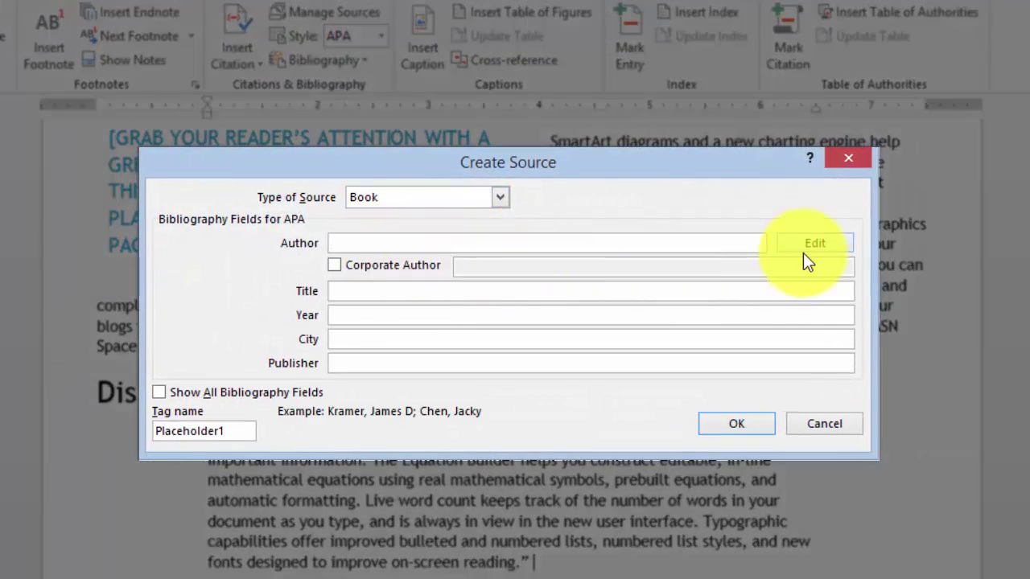
pyautogui.write('Hubert Simms')
pyautogui.click(498, 299)
pyautogui.write('Office 2015 is')
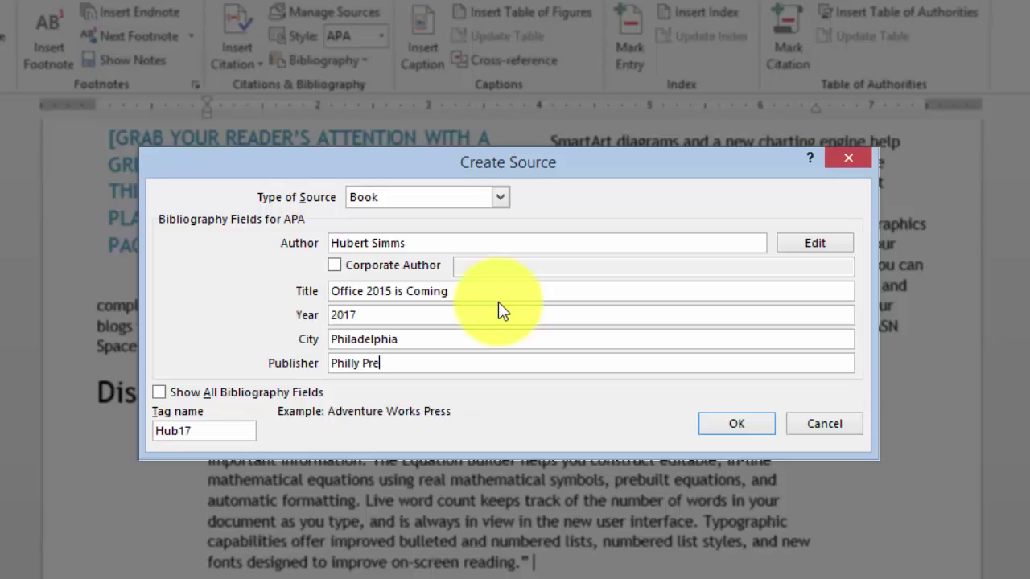
pyautogui.write('ss')
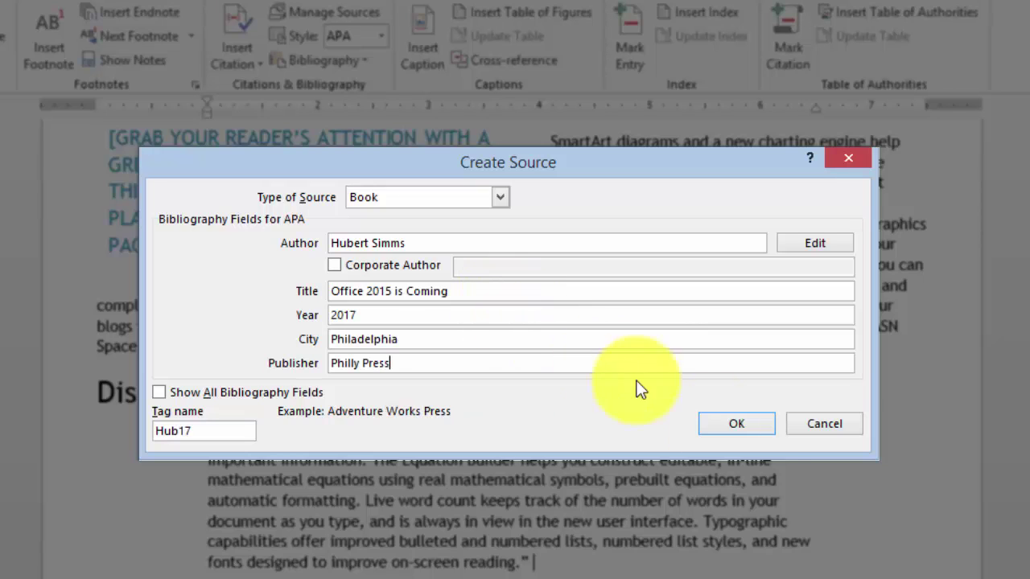
pyautogui.click(747, 431)
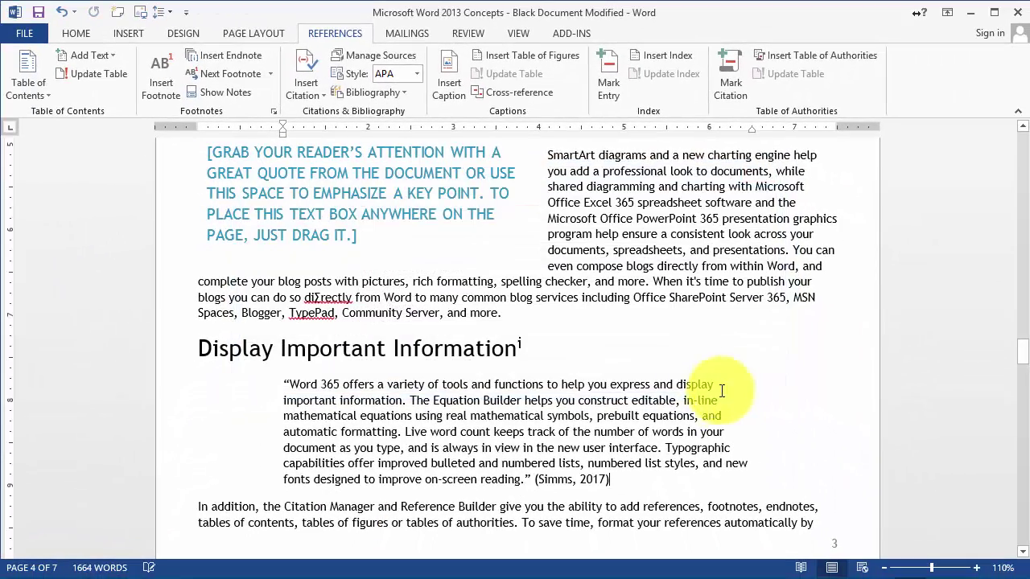
# Enclose the last sentence of the High-Impact Graphics paragraph, starting with "Quickly apply a new look", in quotation marks.
pyautogui.scroll(-10, 713, 391)
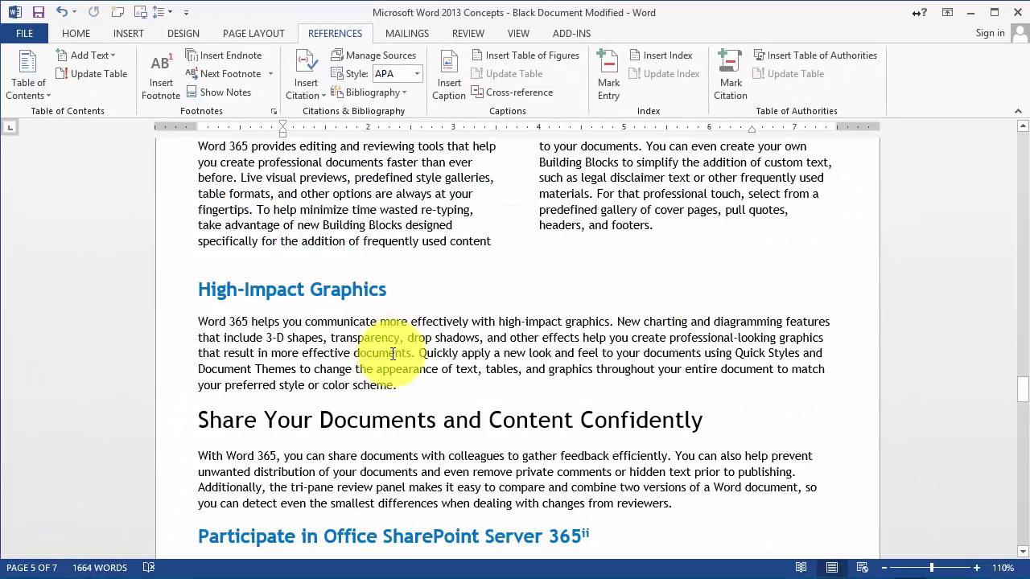
pyautogui.click(407, 383)
pyautogui.click(417, 353)
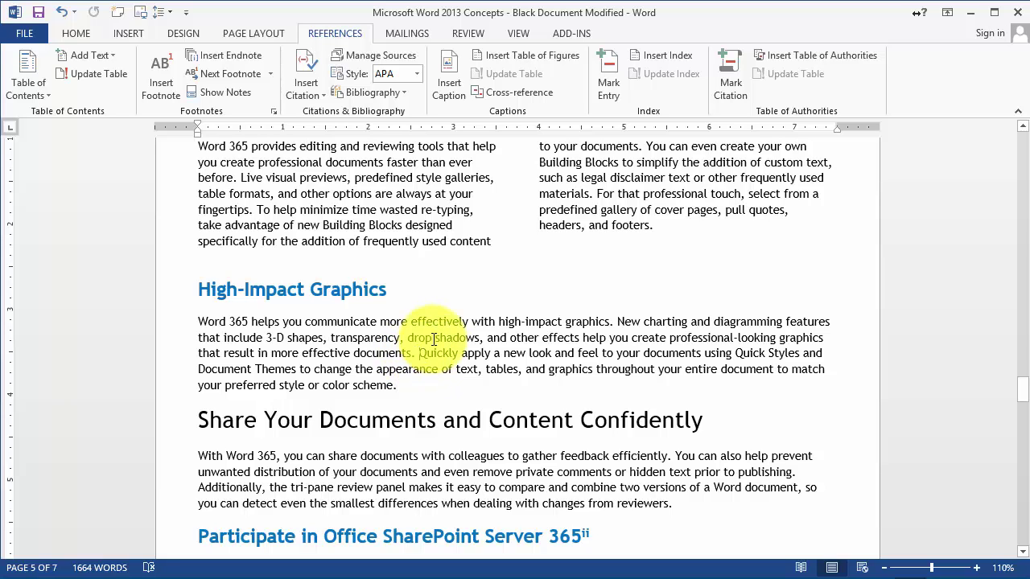
pyautogui.write('"')
pyautogui.click(416, 387)
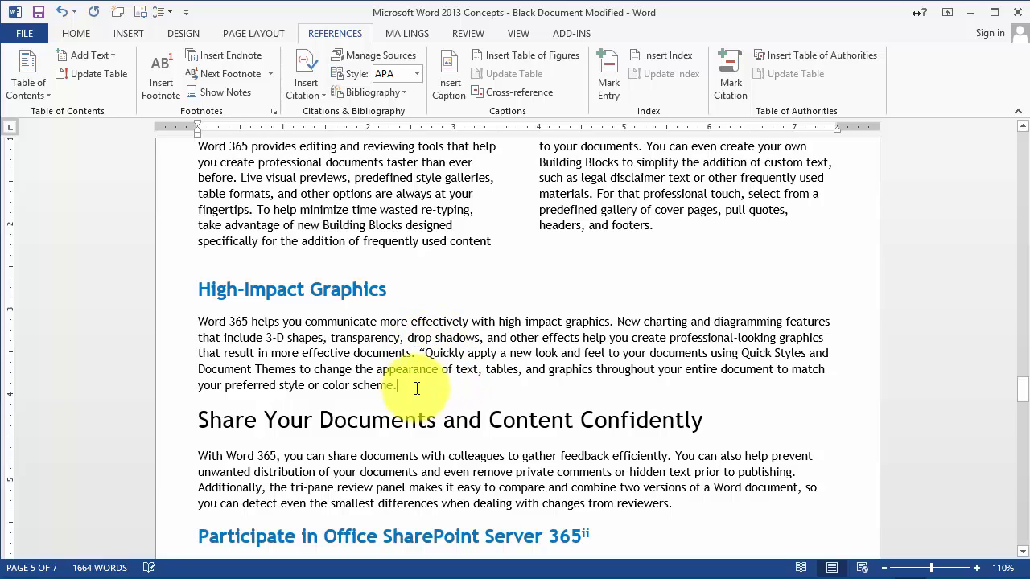
pyautogui.write('"')
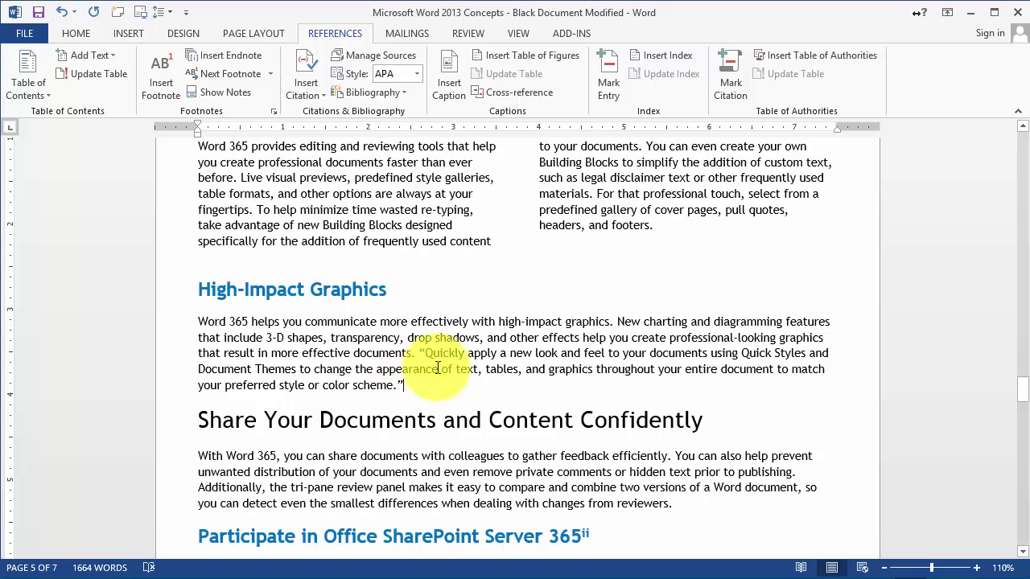
# Start a new citation source after the quoted High-Impact Graphics sentence, with Document From Web site as its type.
pyautogui.click(308, 94)
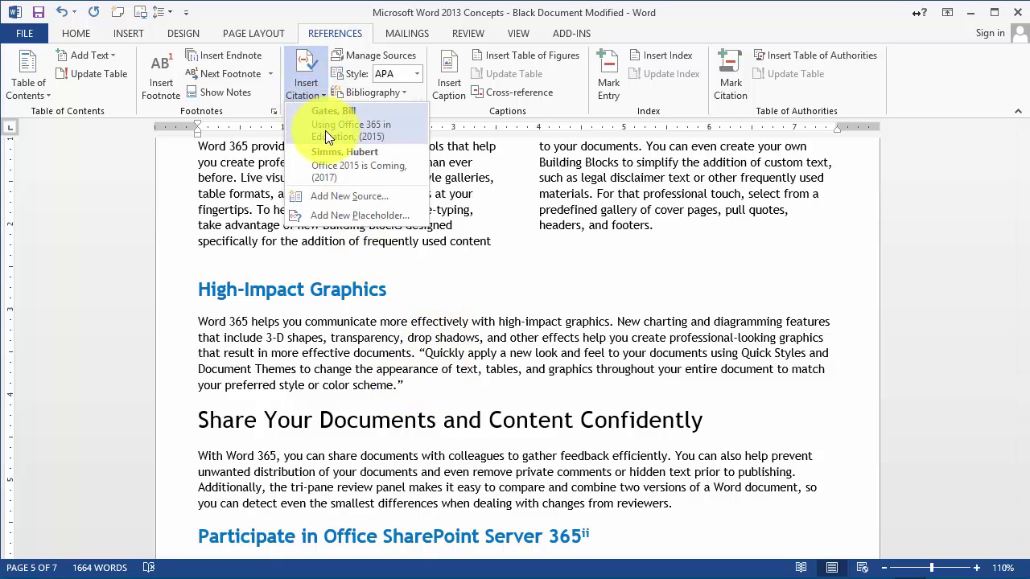
pyautogui.click(328, 195)
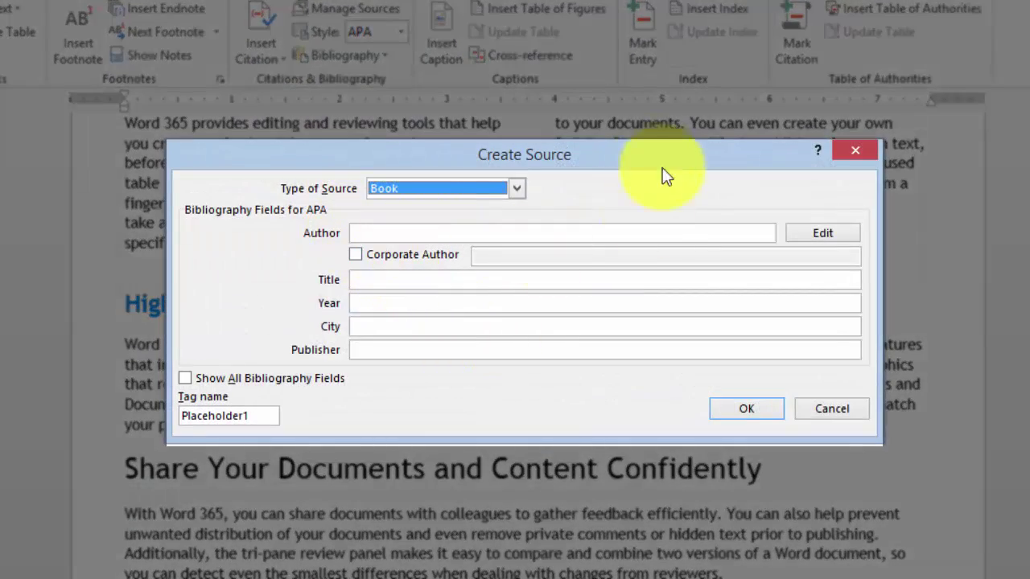
pyautogui.click(516, 186)
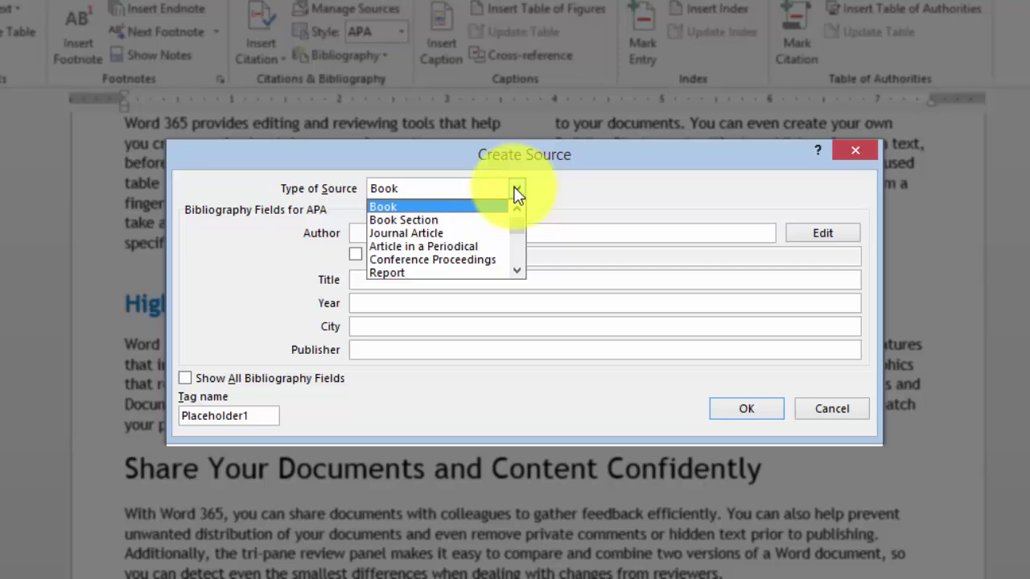
pyautogui.click(519, 273)
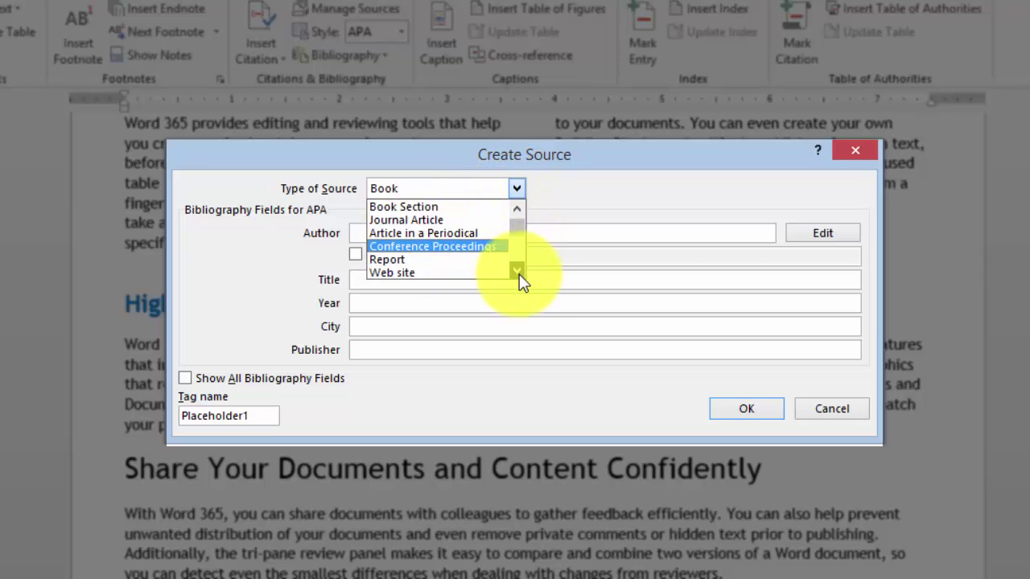
pyautogui.click(519, 273)
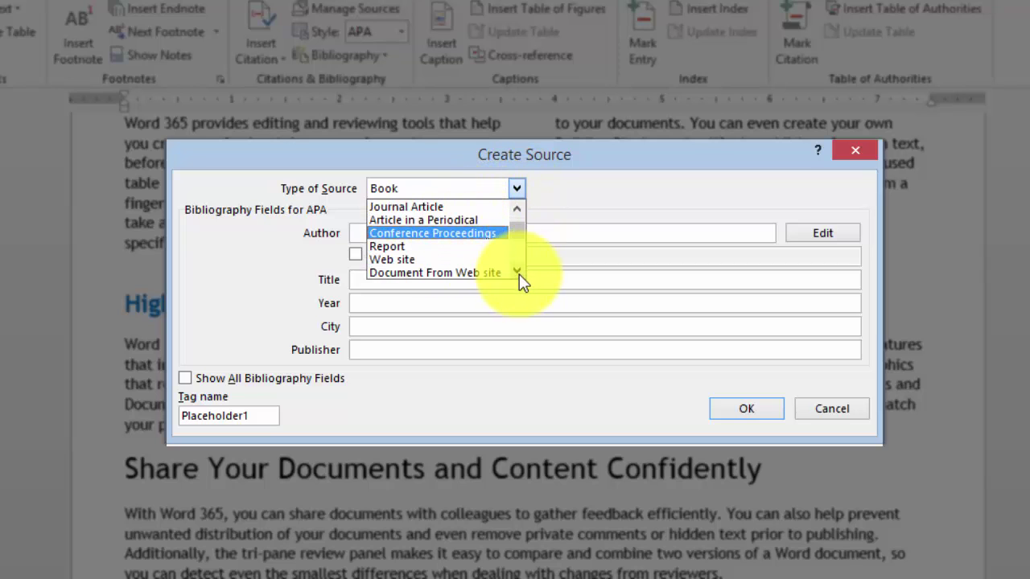
pyautogui.click(426, 271)
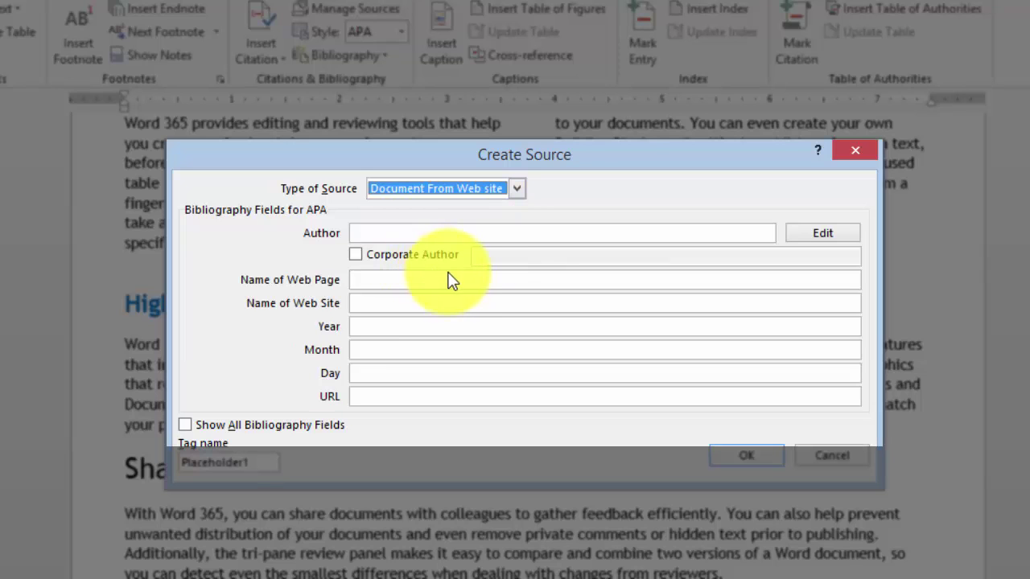
pyautogui.click(386, 234)
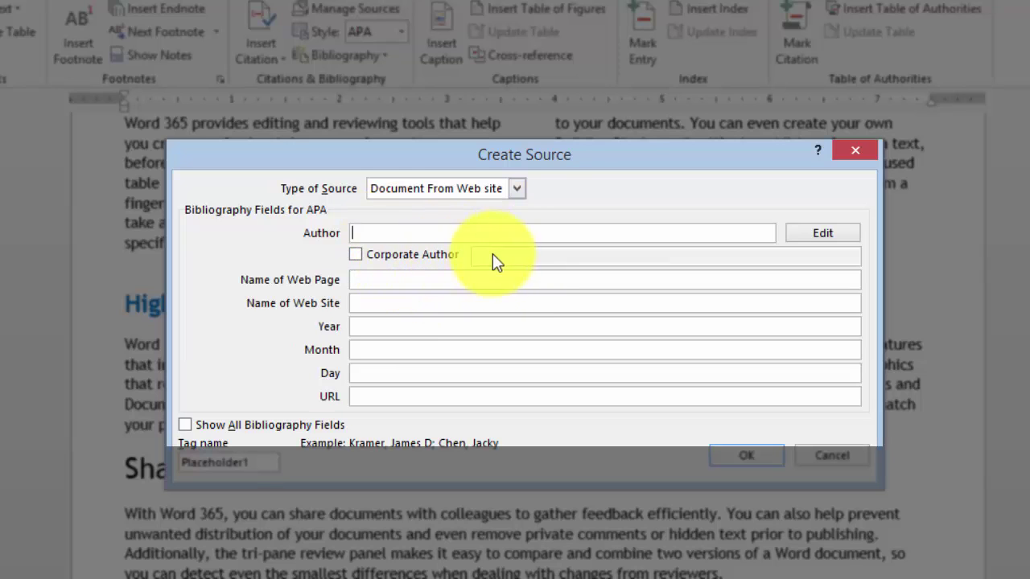
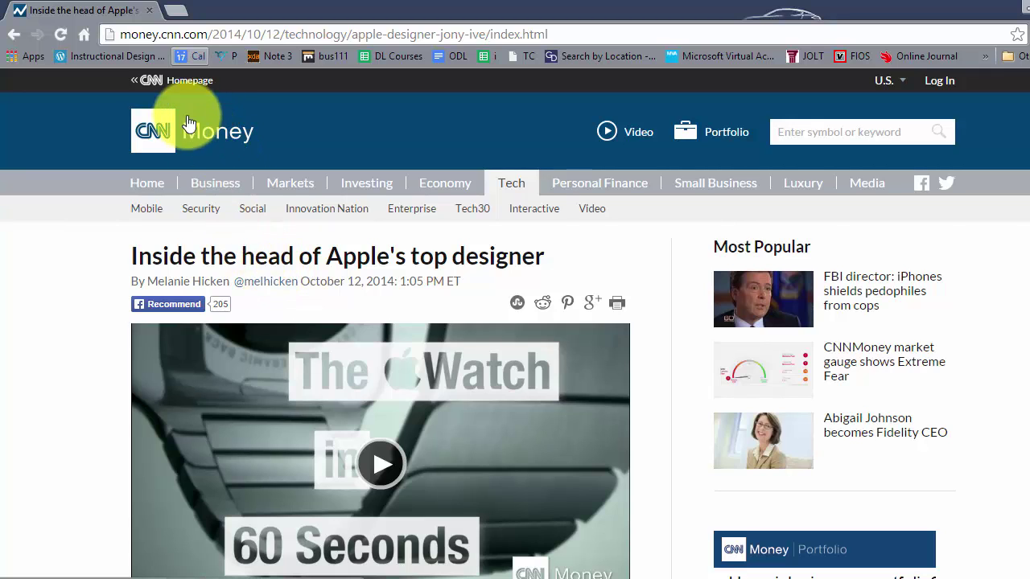
# Switch to the browser and look through the CNN Money article for its title, author, date and web address.
pyautogui.moveTo(164, 256); pyautogui.dragTo(251, 258)
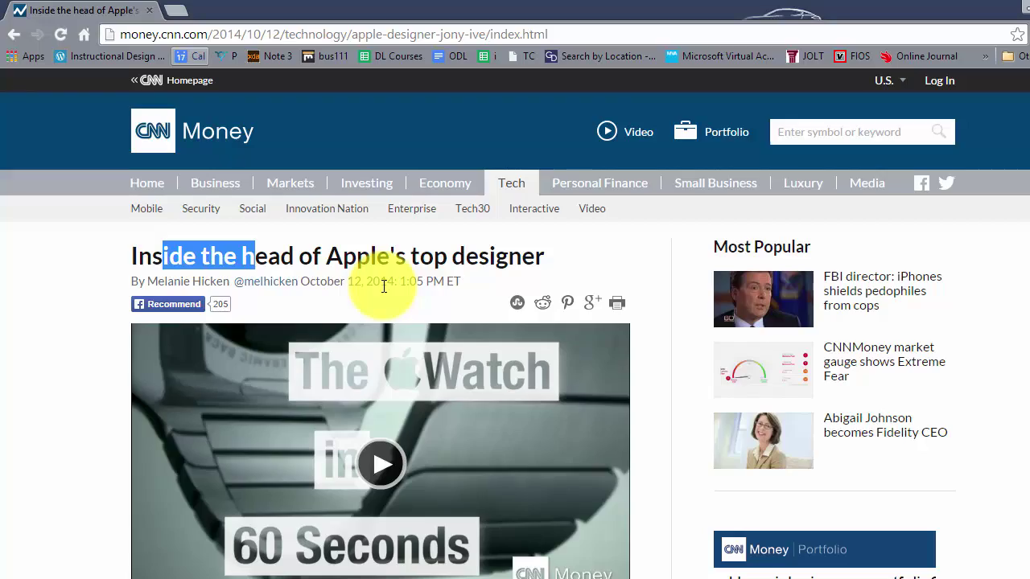
pyautogui.scroll(-8, 405, 313)
pyautogui.scroll(-3, 265, 287)
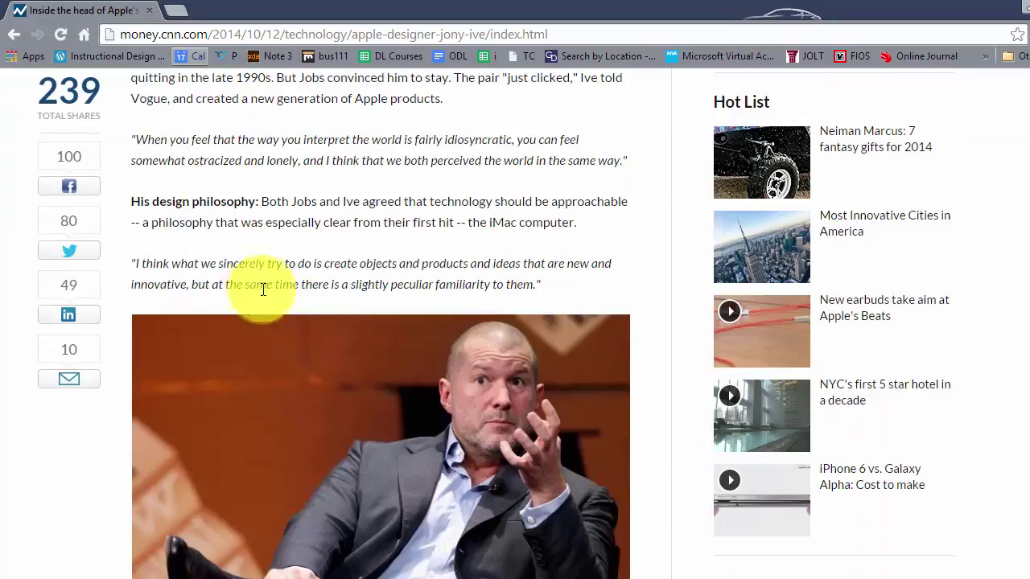
pyautogui.scroll(-7, 379, 274)
pyautogui.scroll(18, 385, 283)
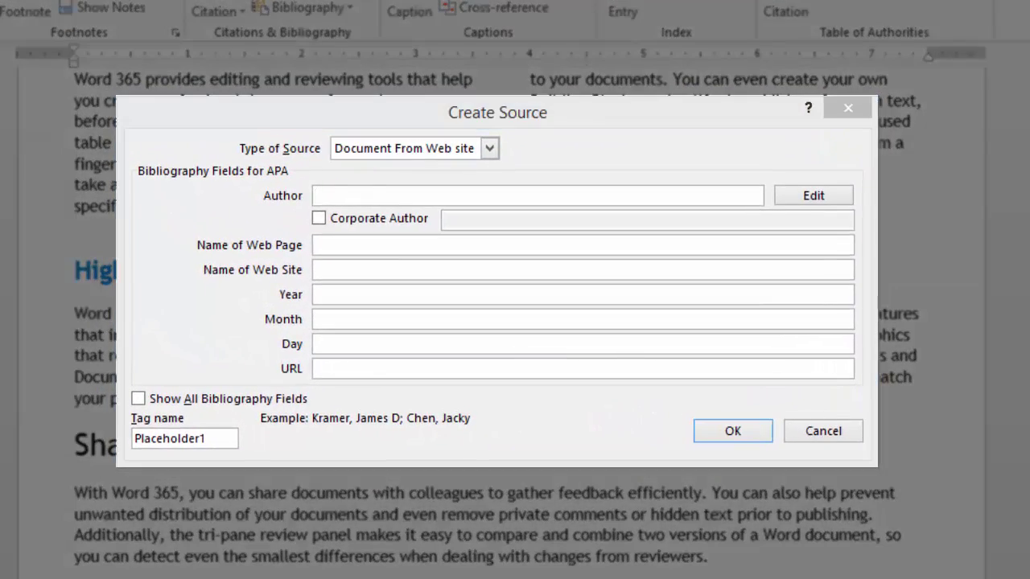
pyautogui.write('Melanie Hicken')
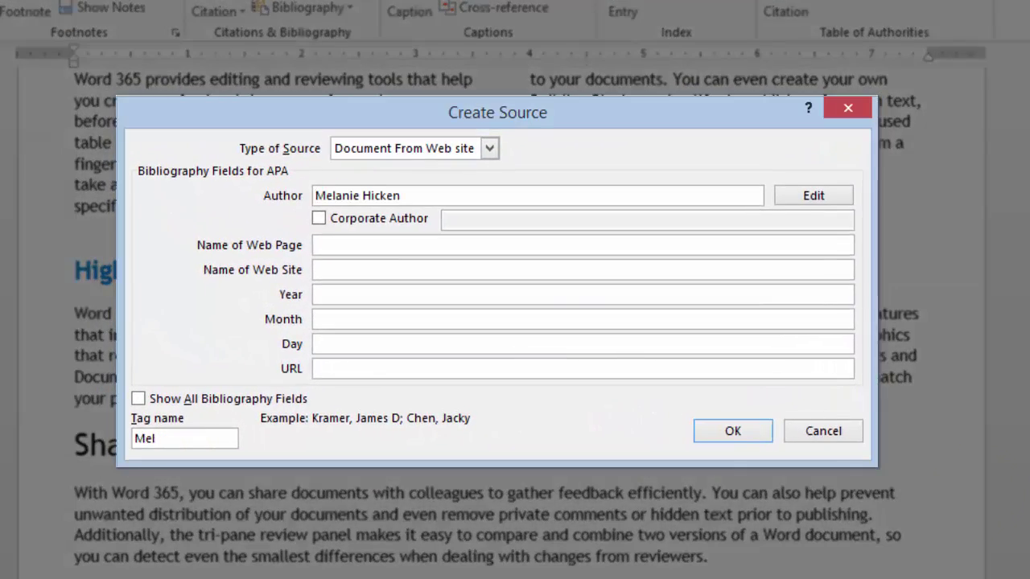
pyautogui.click(341, 246)
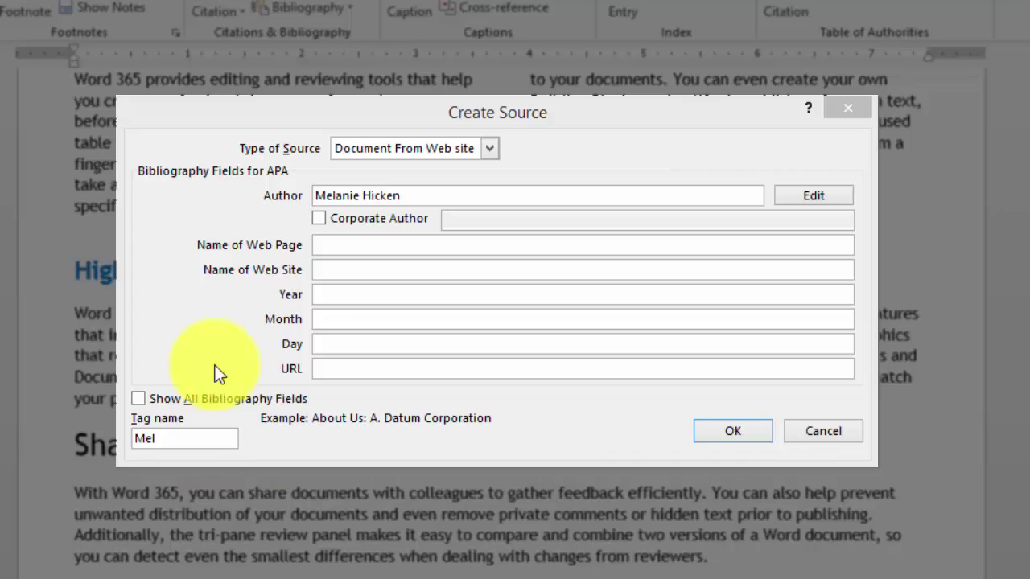
pyautogui.click(333, 245)
pyautogui.write("Inside the head of Apple's top designer")
pyautogui.click(374, 269)
pyautogui.write('Cnn')
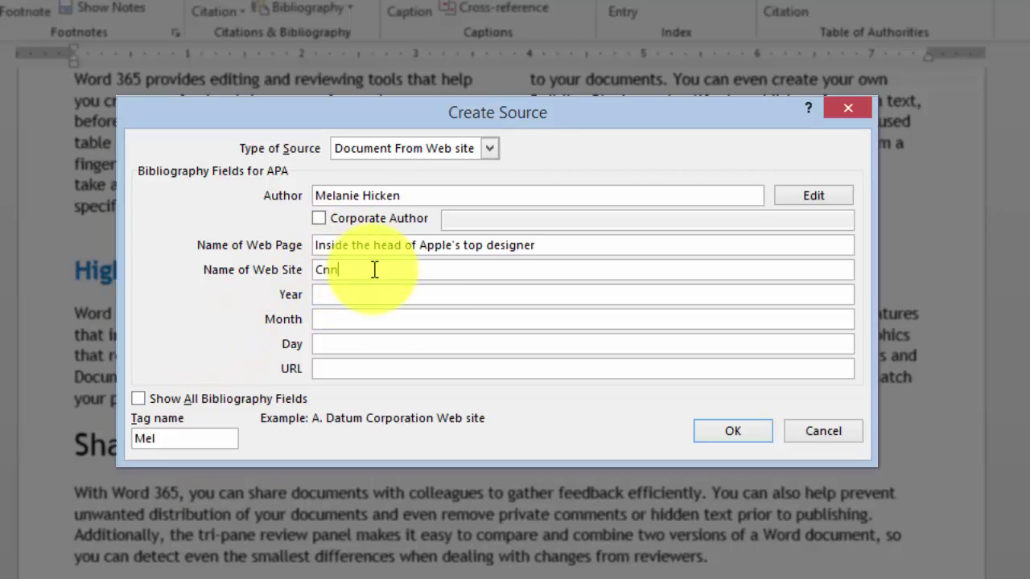
pyautogui.write('p://cnn.com')
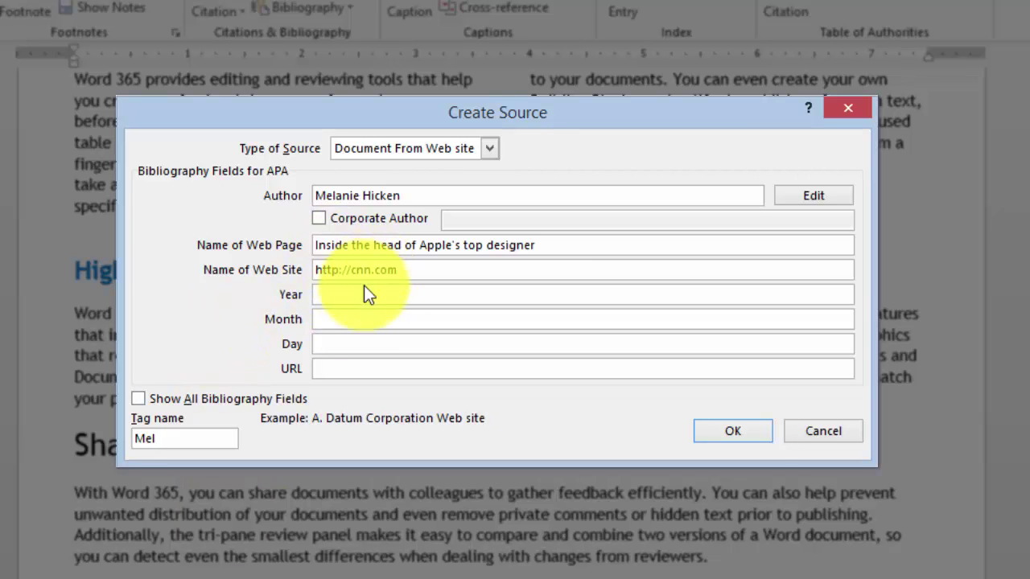
pyautogui.click(345, 296)
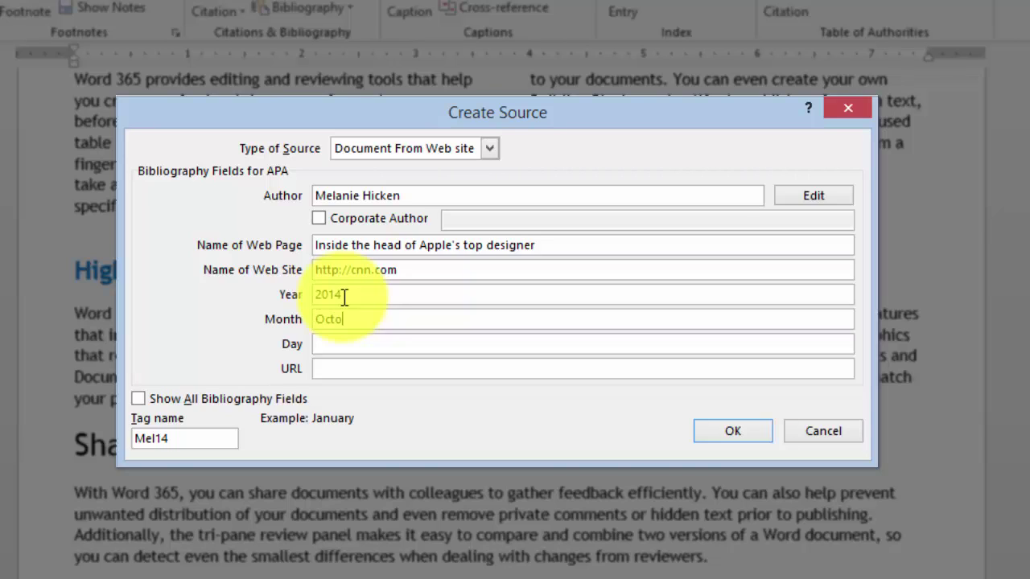
pyautogui.write('October')
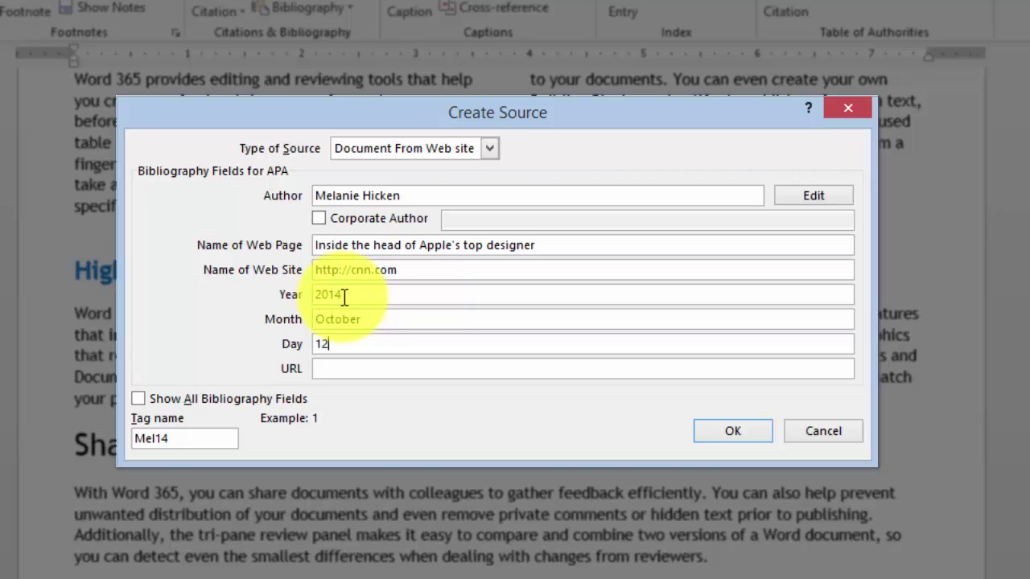
pyautogui.click(345, 367)
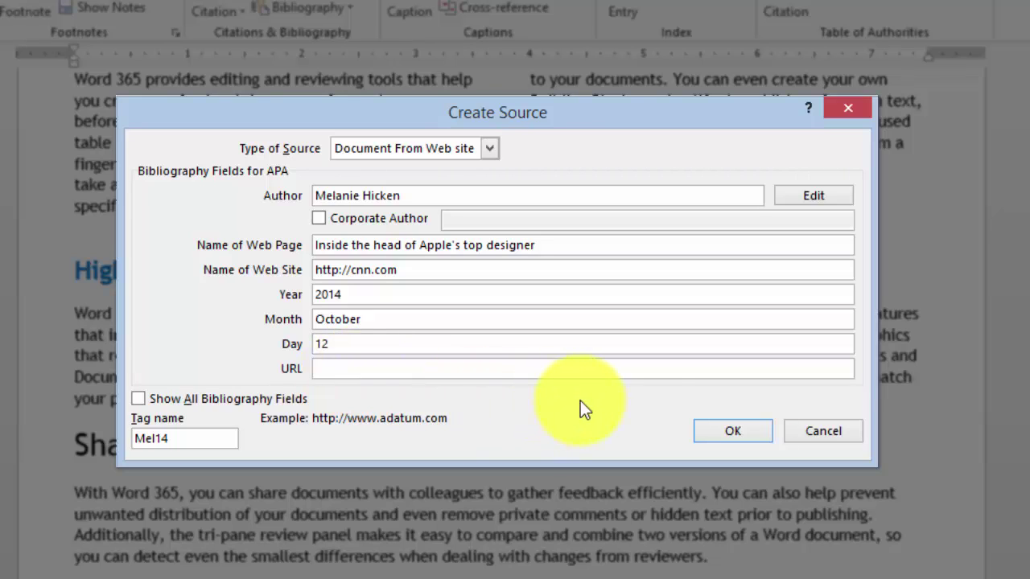
pyautogui.write('http://money.cnn.com/2014/10/12/technology/apple-designer-jony-ive/index.html')
pyautogui.click(720, 439)
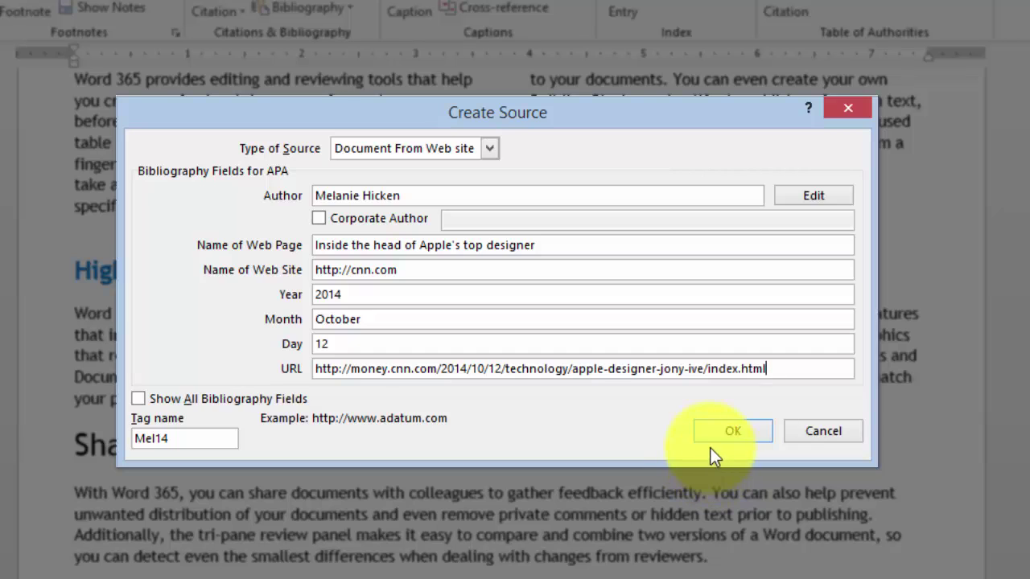
# Show all bibliography fields, set the accessed date to 2014, October, 14, and add the web source's citation after the quoted sentence.
pyautogui.click(138, 398)
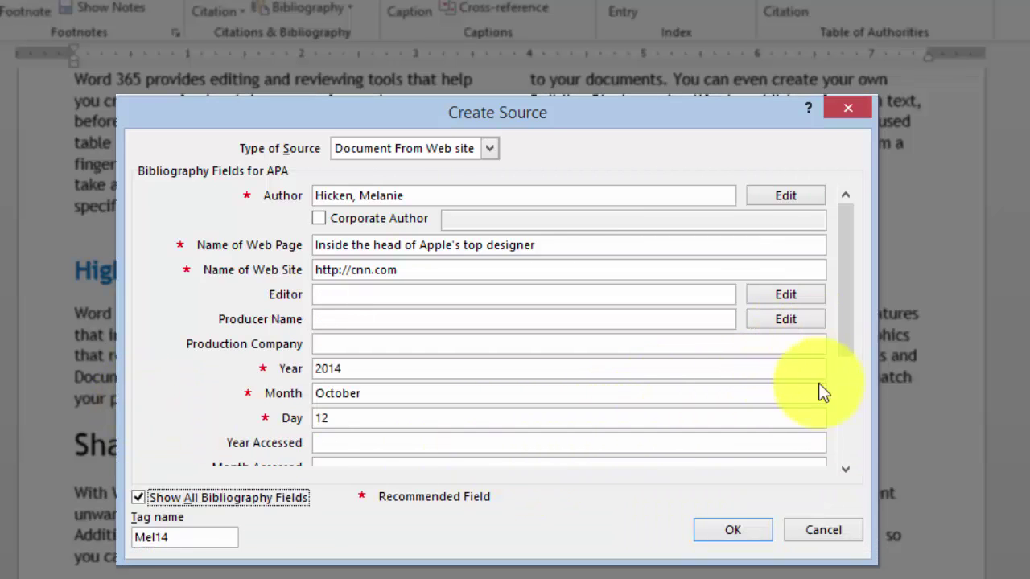
pyautogui.moveTo(846, 344); pyautogui.dragTo(856, 399)
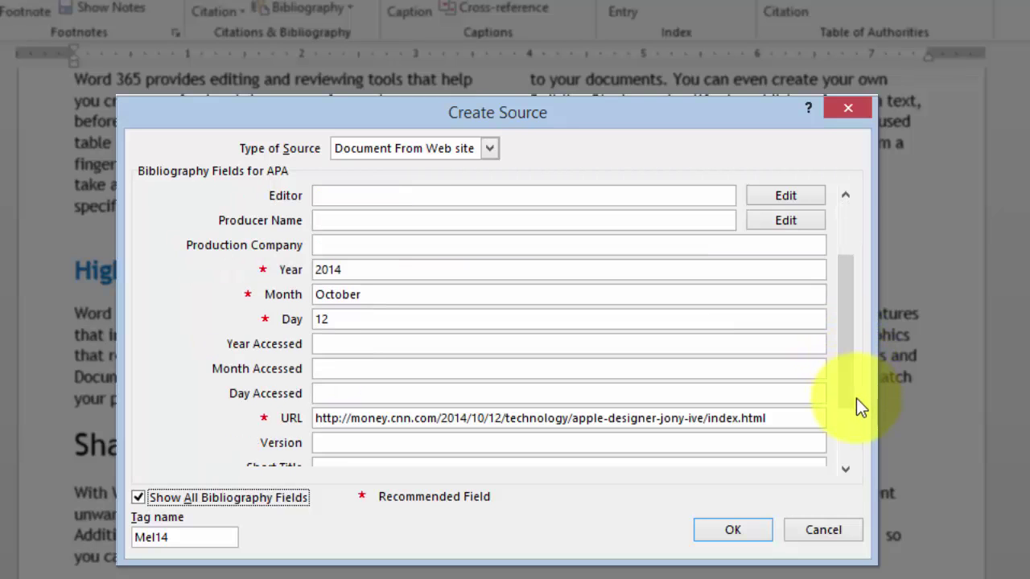
pyautogui.click(348, 346)
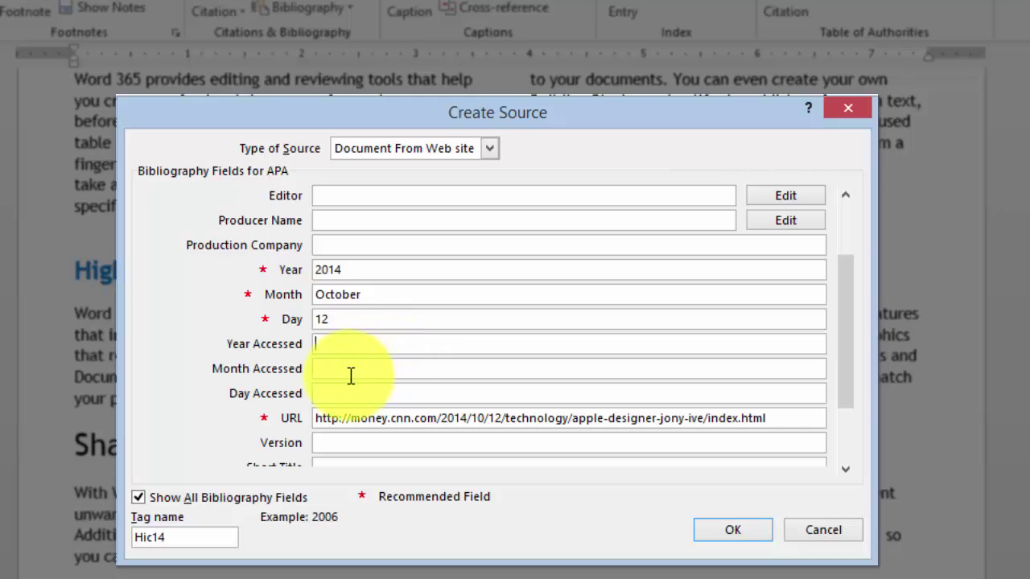
pyautogui.click(351, 372)
pyautogui.click(342, 394)
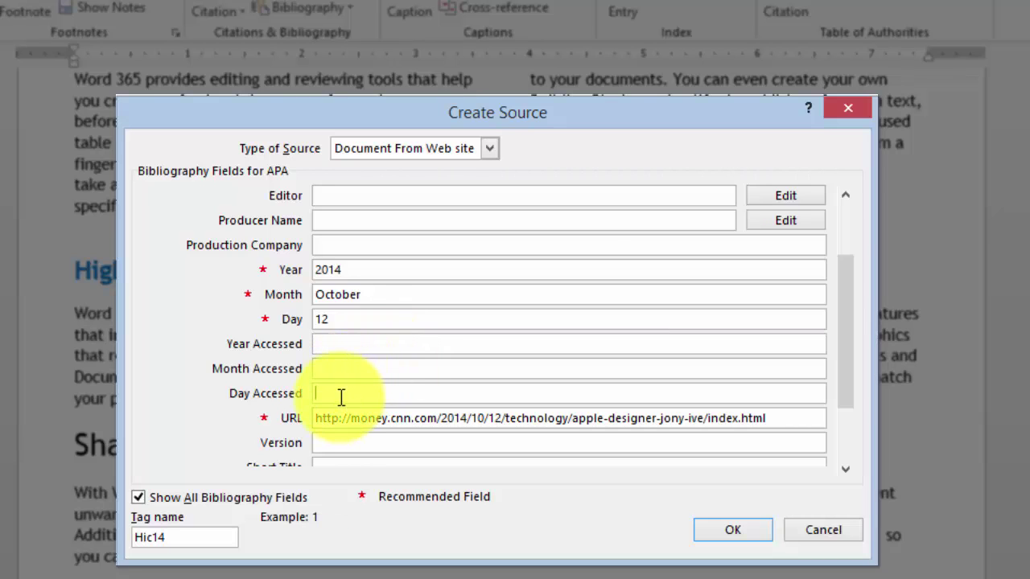
pyautogui.click(346, 345)
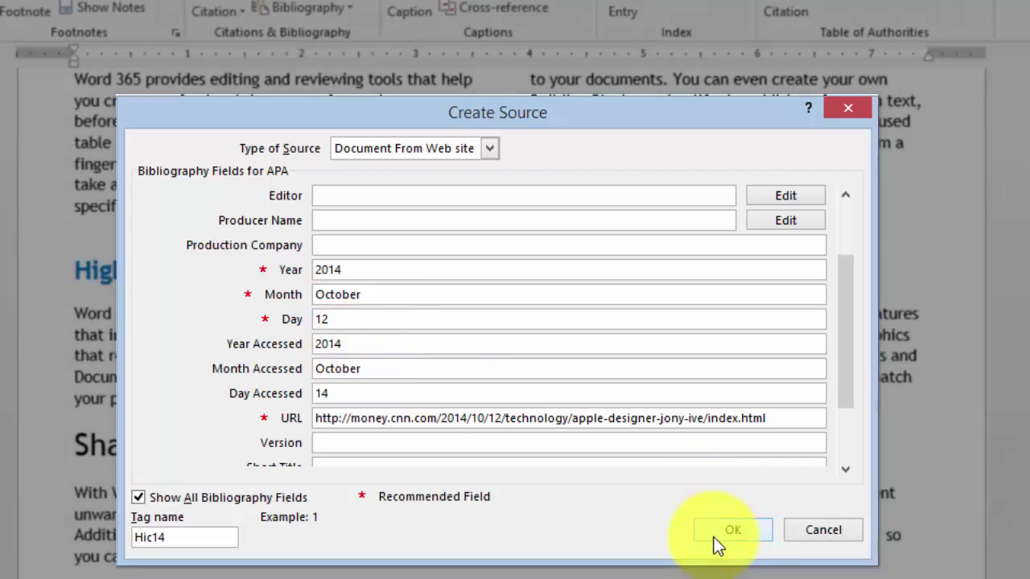
pyautogui.click(715, 529)
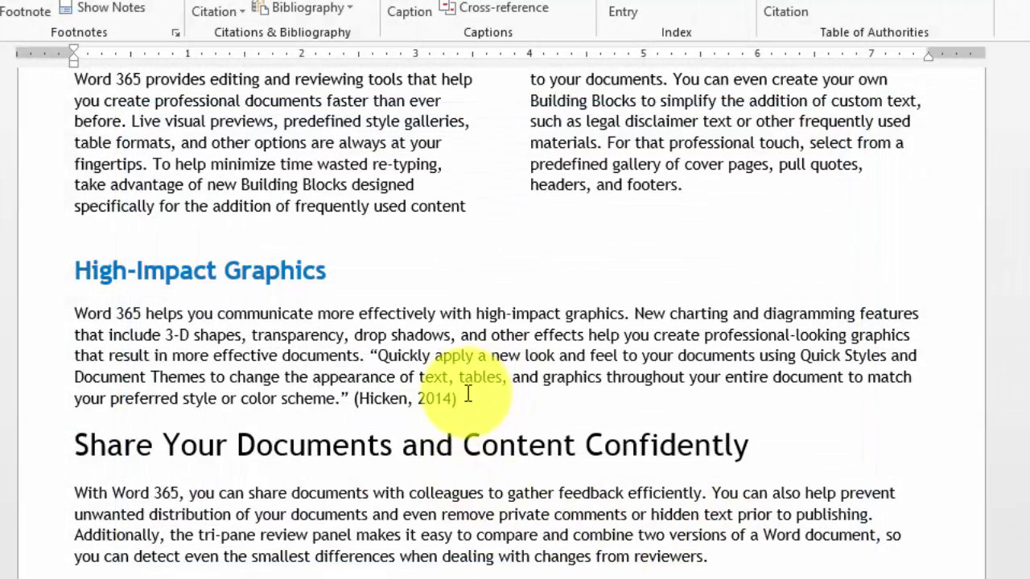
pyautogui.click(394, 396)
# Start a new citation source after the Participate in Office SharePoint Server 365 paragraph and look over the fields for the Sound Recording type.
pyautogui.scroll(-5, 585, 377)
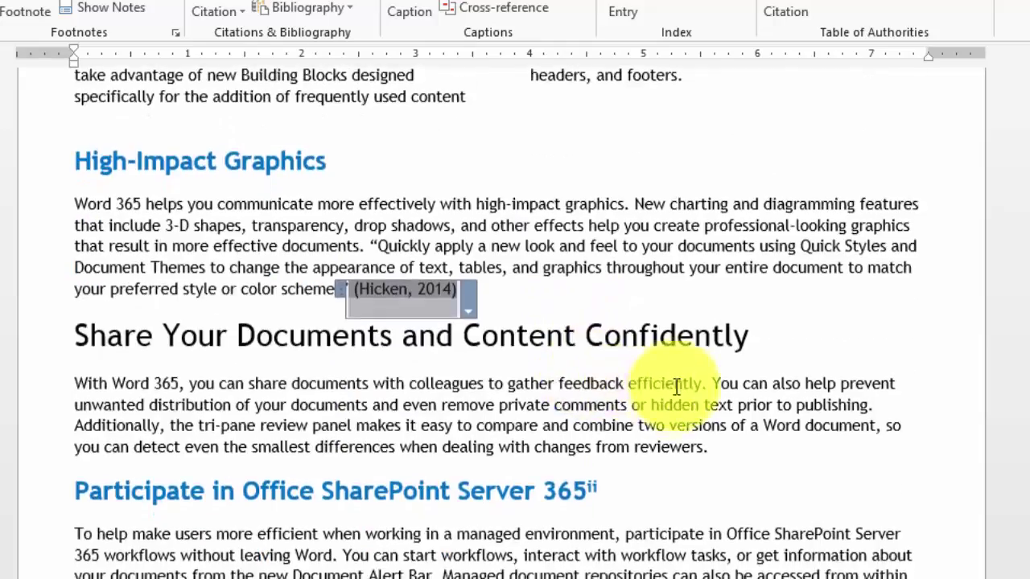
pyautogui.click(604, 391)
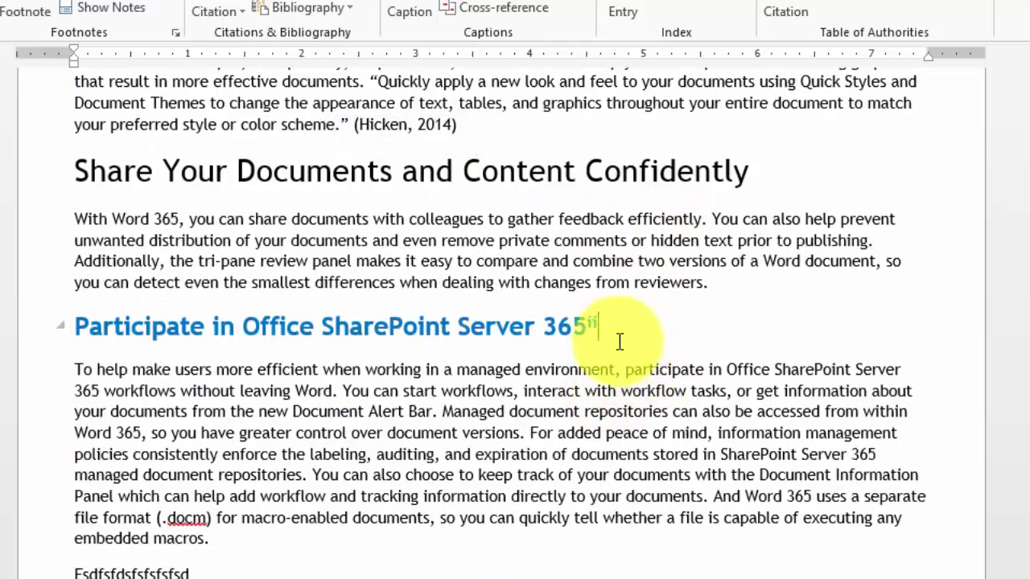
pyautogui.scroll(-3, 600, 318)
pyautogui.click(241, 377)
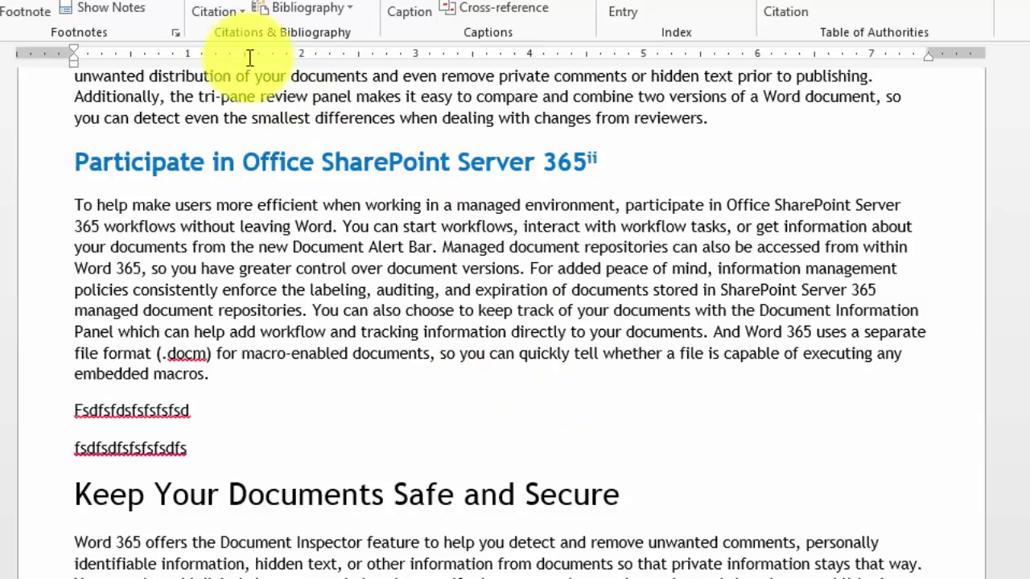
pyautogui.click(229, 10)
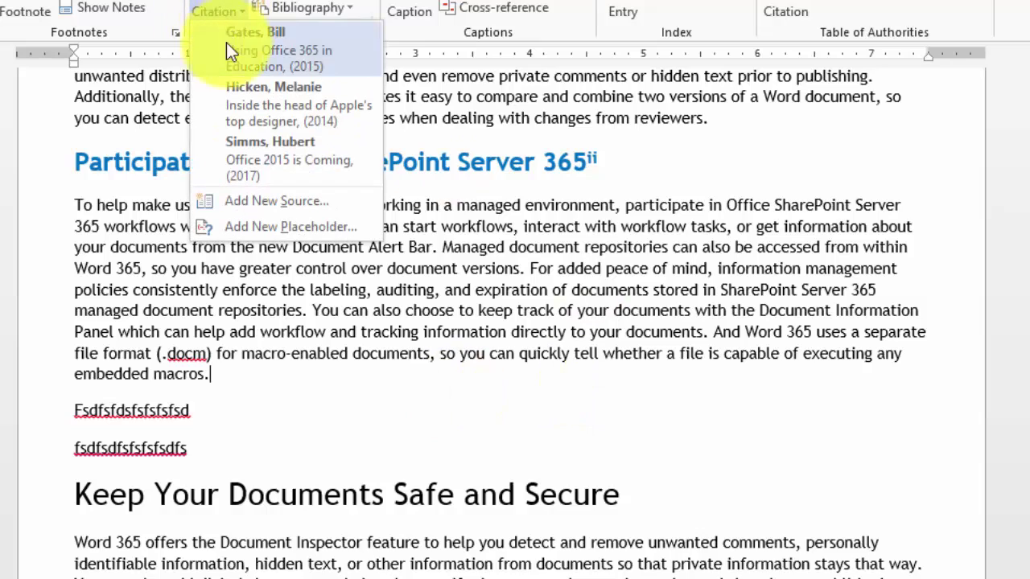
pyautogui.click(274, 202)
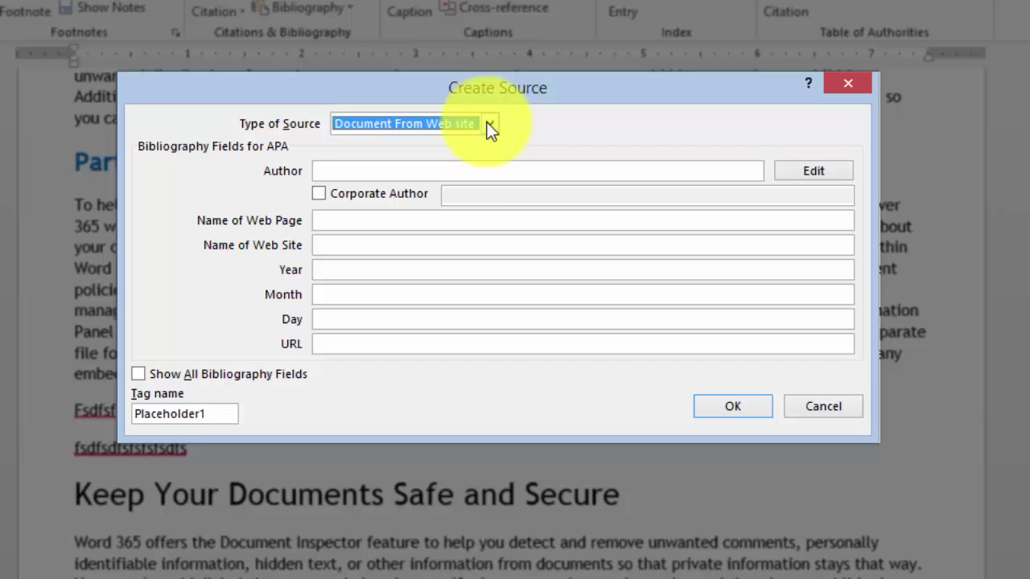
pyautogui.click(489, 123)
pyautogui.click(492, 212)
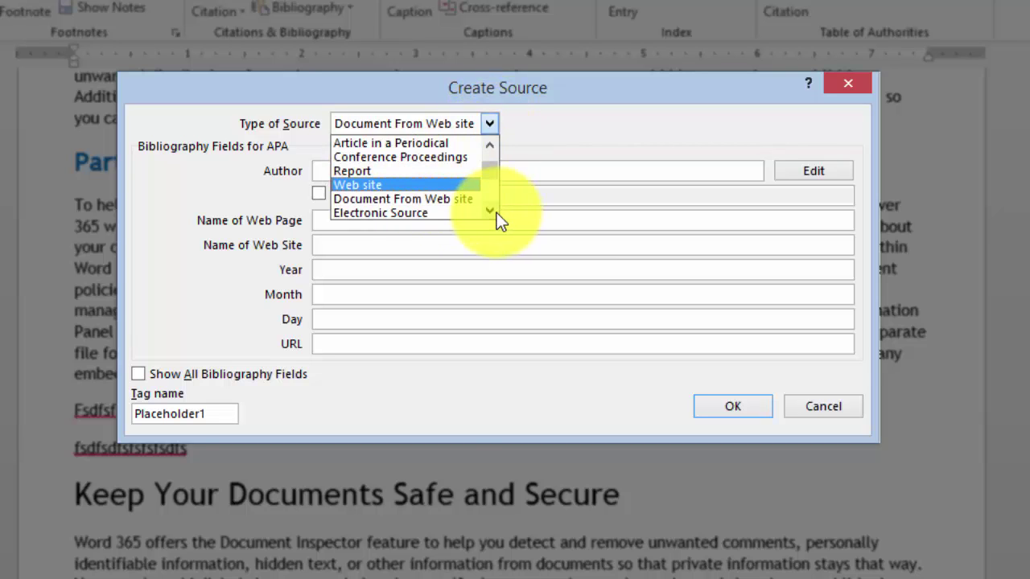
pyautogui.click(493, 212)
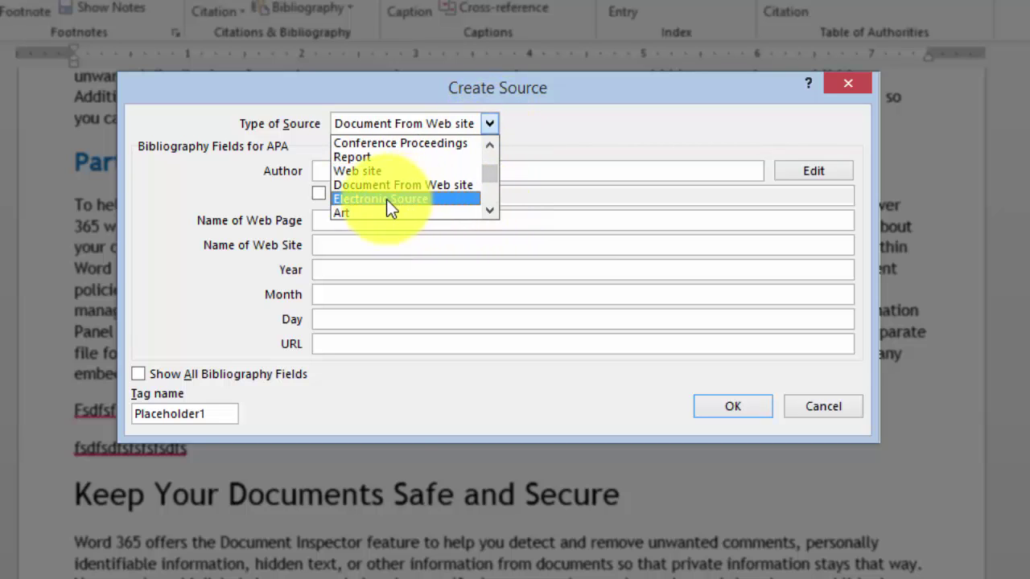
pyautogui.click(490, 212)
pyautogui.click(490, 212)
pyautogui.click(490, 211)
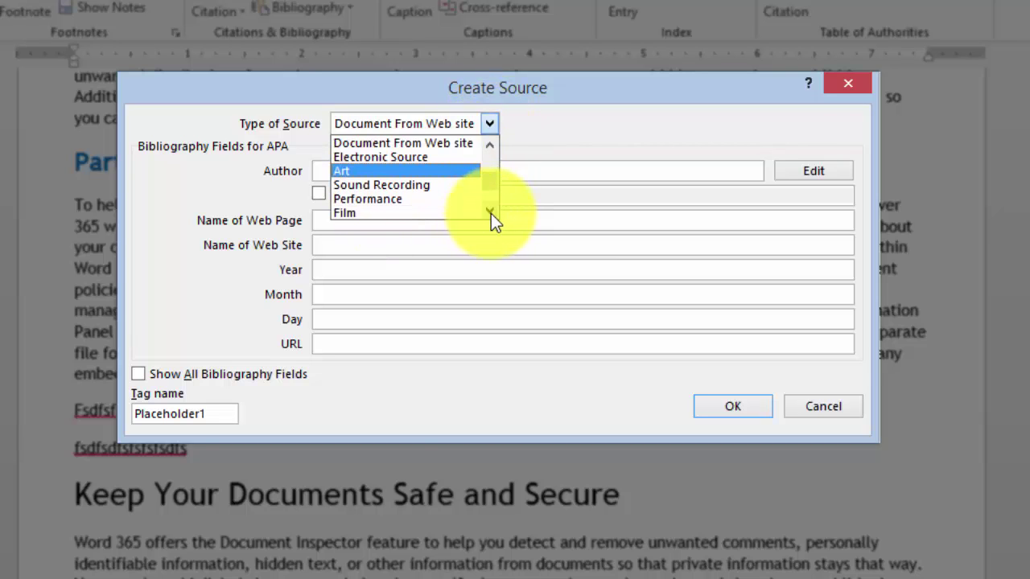
pyautogui.click(427, 189)
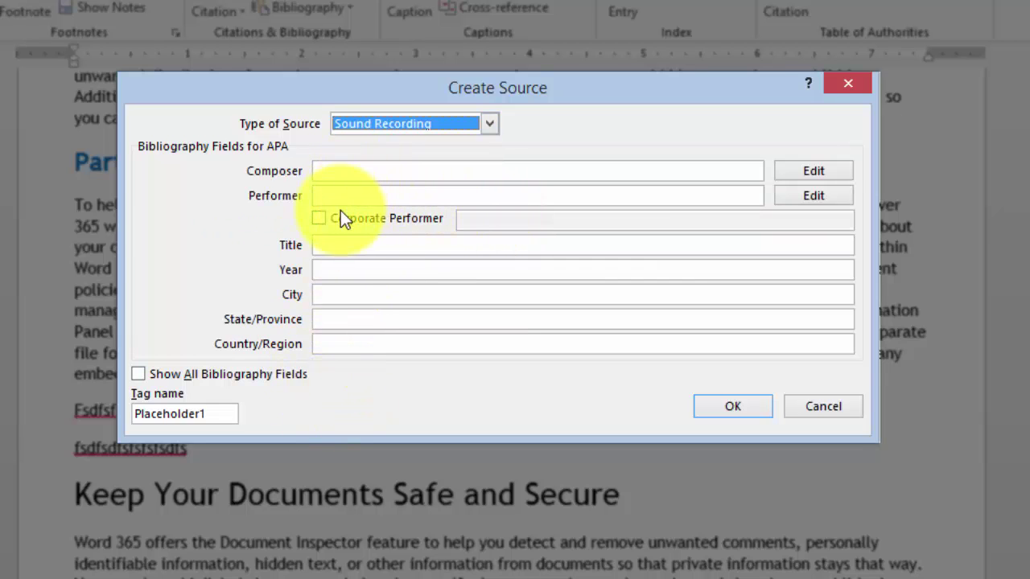
# Switch the new source's type to Interview, look over its bibliography fields, and cancel the source.
pyautogui.click(488, 124)
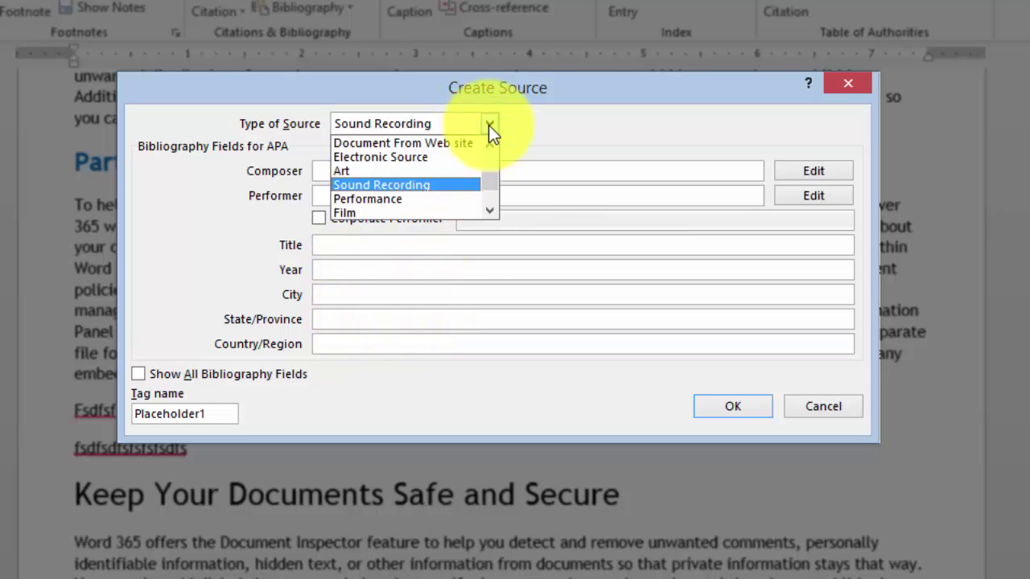
pyautogui.click(489, 211)
pyautogui.click(489, 211)
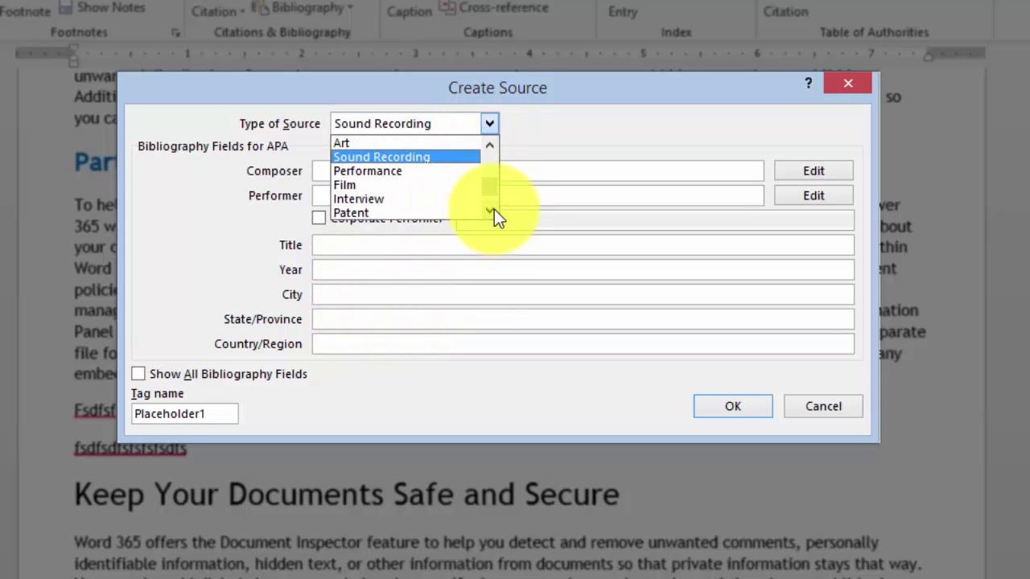
pyautogui.click(402, 200)
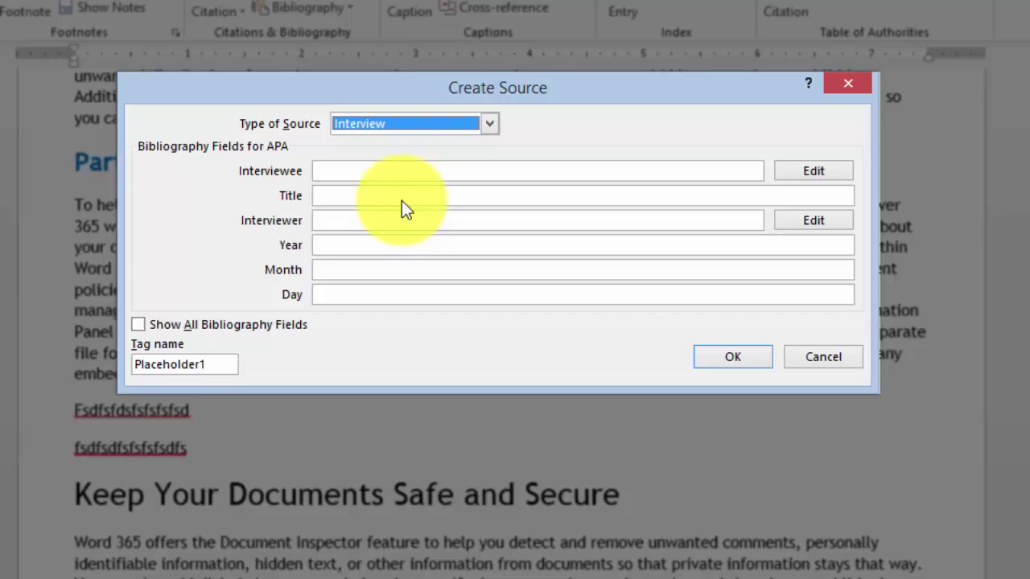
pyautogui.click(330, 170)
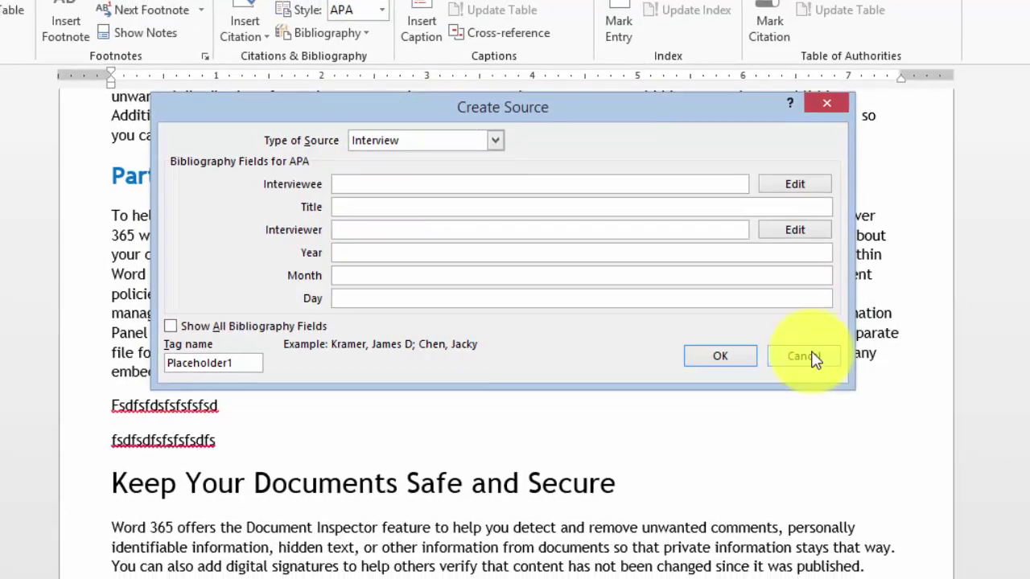
pyautogui.click(814, 360)
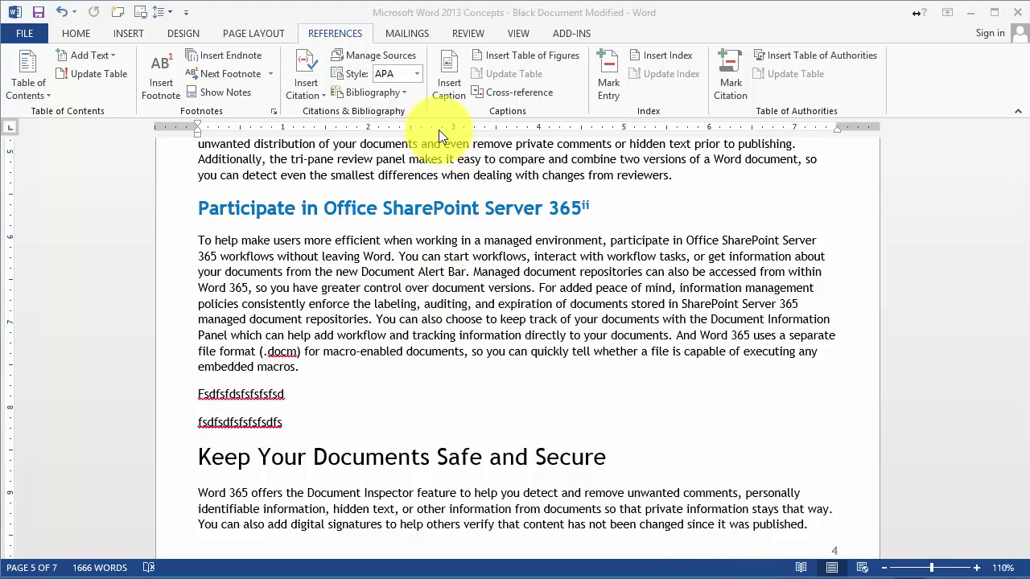
# In the Source Manager, copy "Information Security in the Digital Age" (2015) from the master list to the document's current list.
pyautogui.click(400, 62)
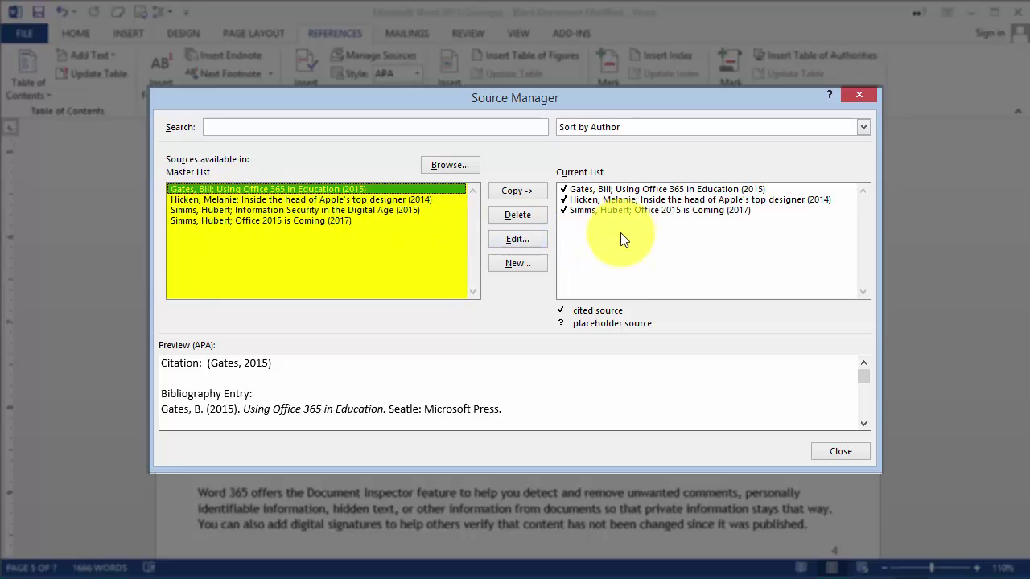
pyautogui.click(241, 210)
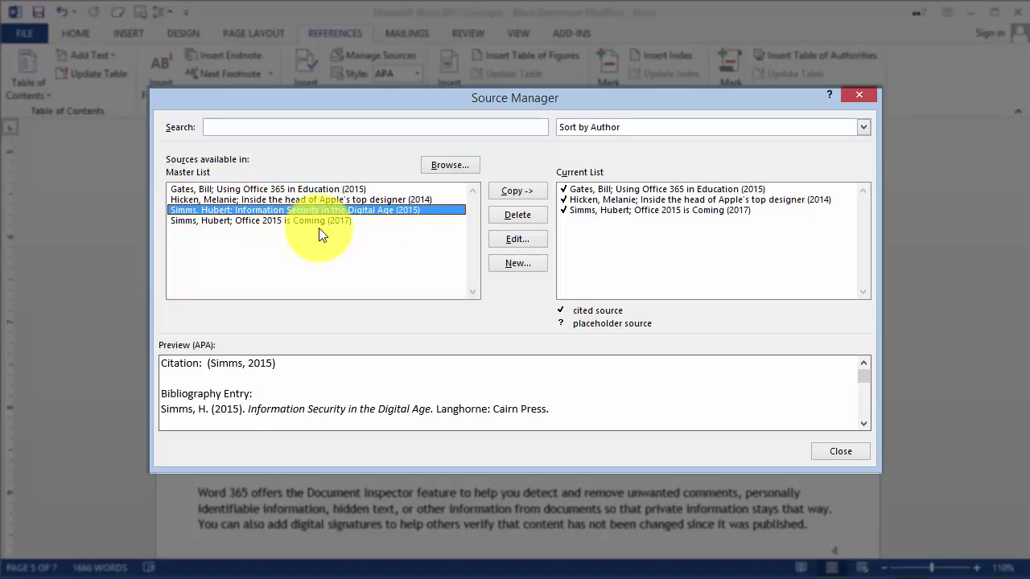
pyautogui.click(667, 220)
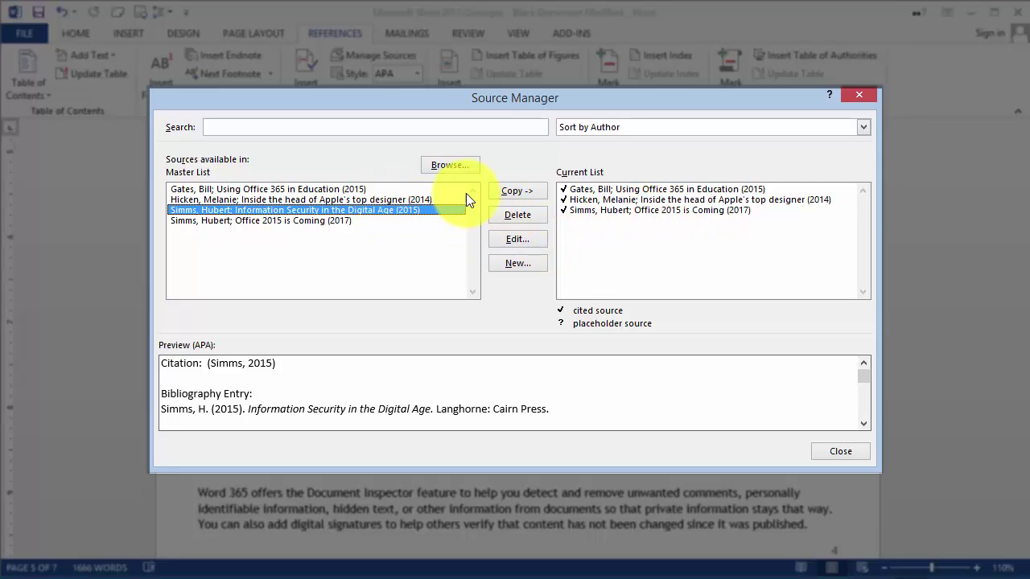
pyautogui.click(520, 194)
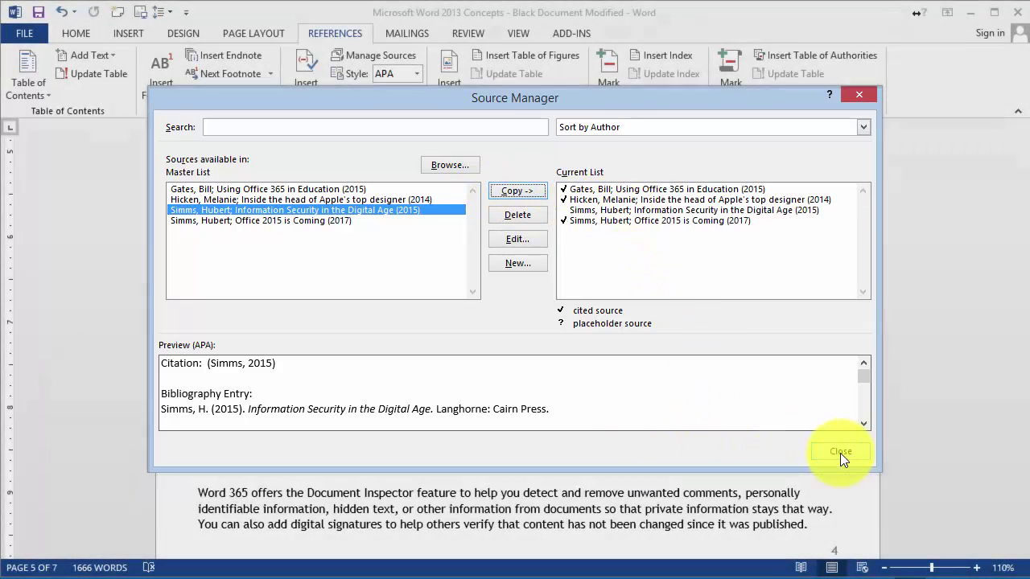
pyautogui.click(840, 451)
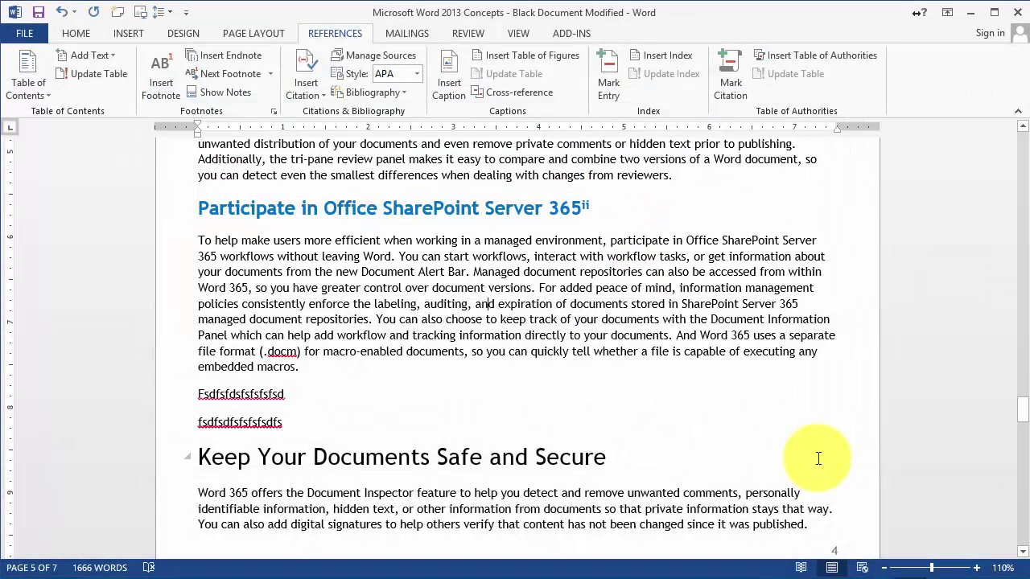
# Insert the built-in Works Cited list on the empty last page of the document, above the endnotes.
pyautogui.scroll(-20, 576, 497)
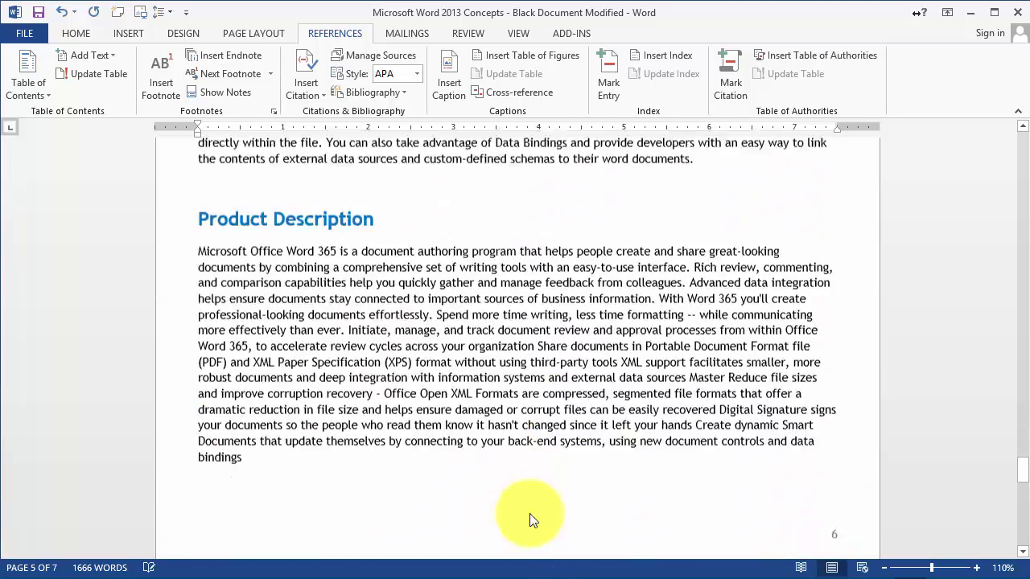
pyautogui.scroll(-4, 526, 530)
pyautogui.scroll(9, 515, 536)
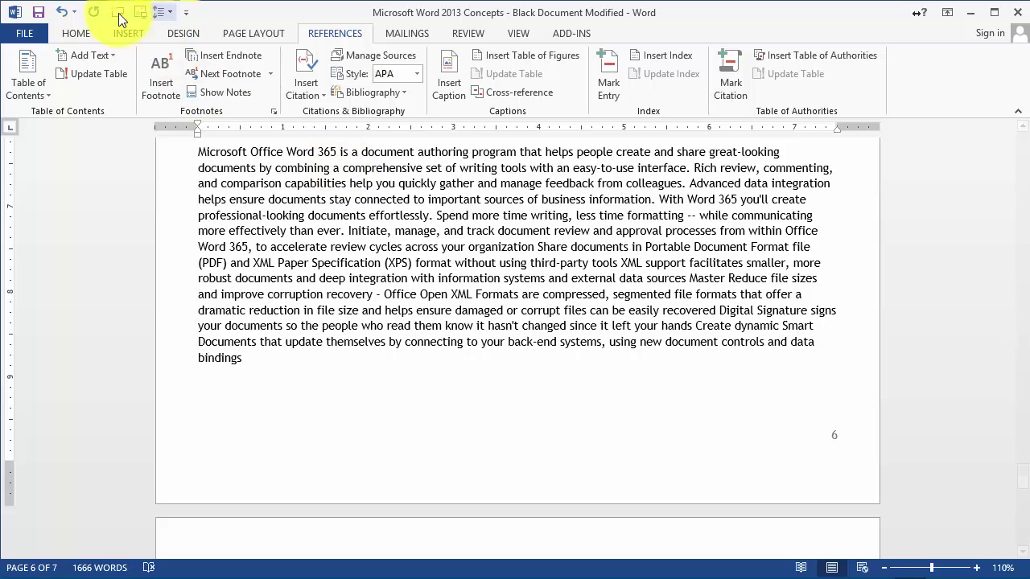
pyautogui.click(129, 33)
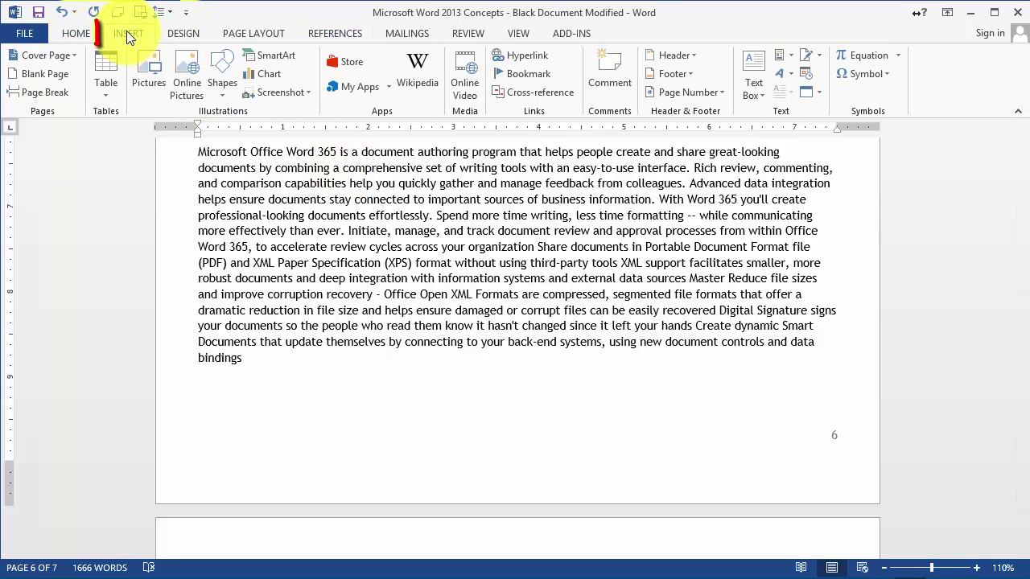
pyautogui.click(44, 74)
pyautogui.scroll(-3, 630, 292)
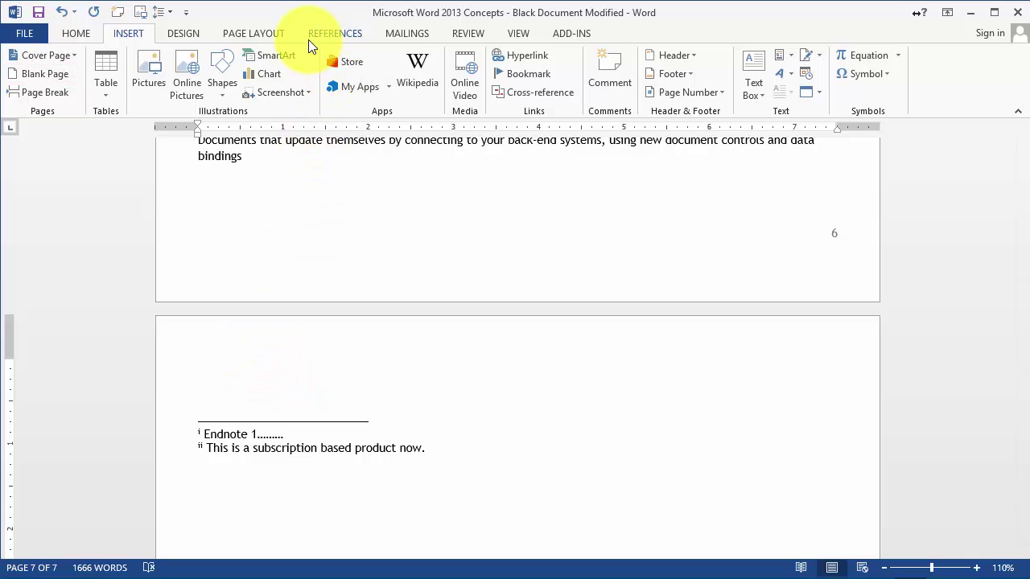
pyautogui.click(345, 34)
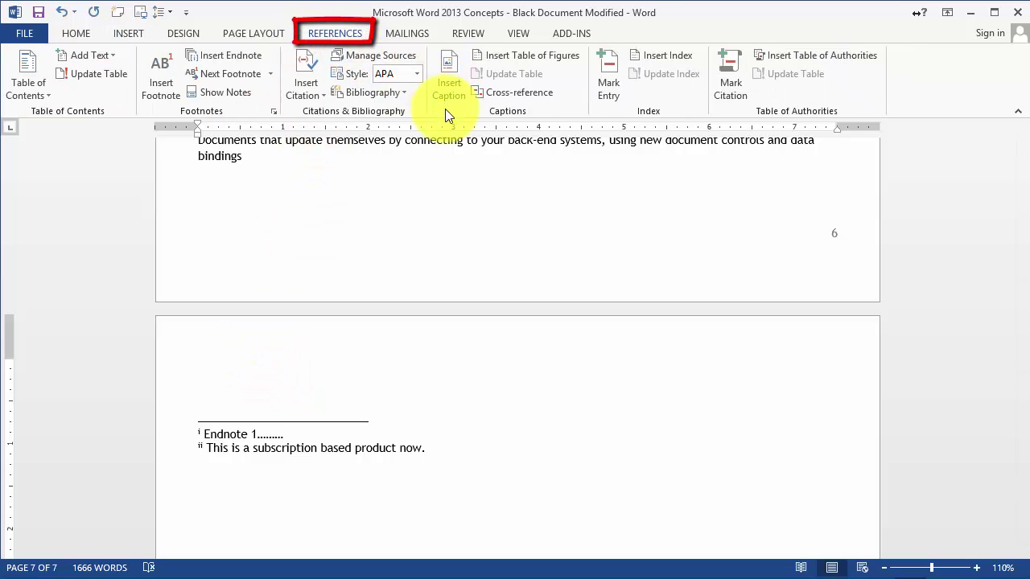
pyautogui.click(404, 94)
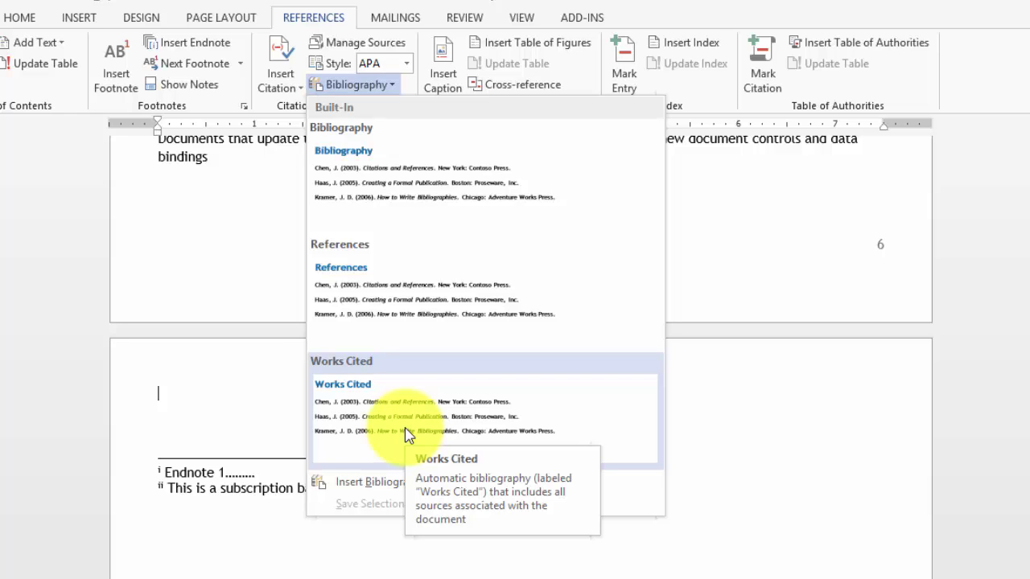
pyautogui.click(430, 435)
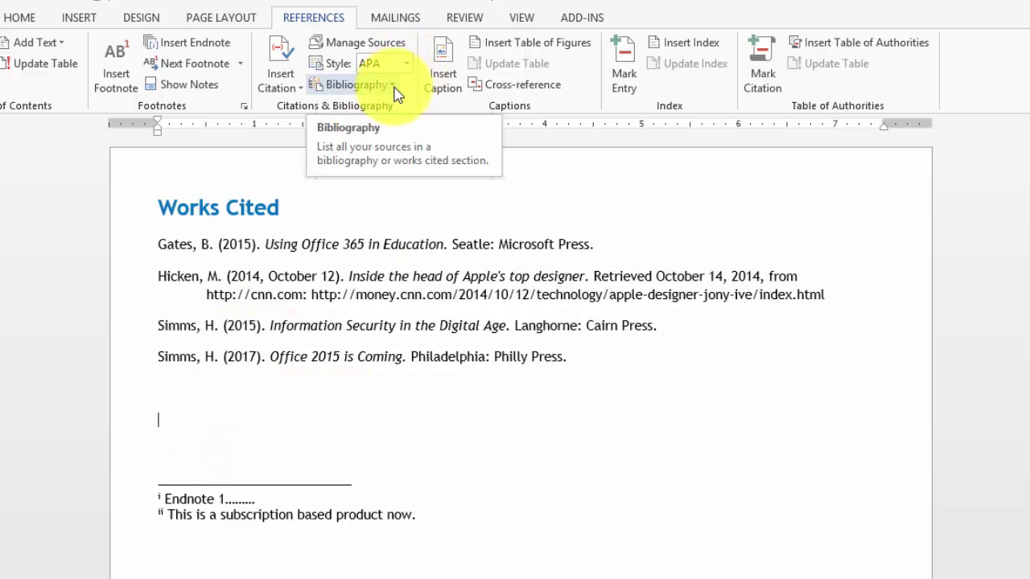
# Insert the built-in References and Bibliography lists below the Works Cited list and look over all three.
pyautogui.click(394, 87)
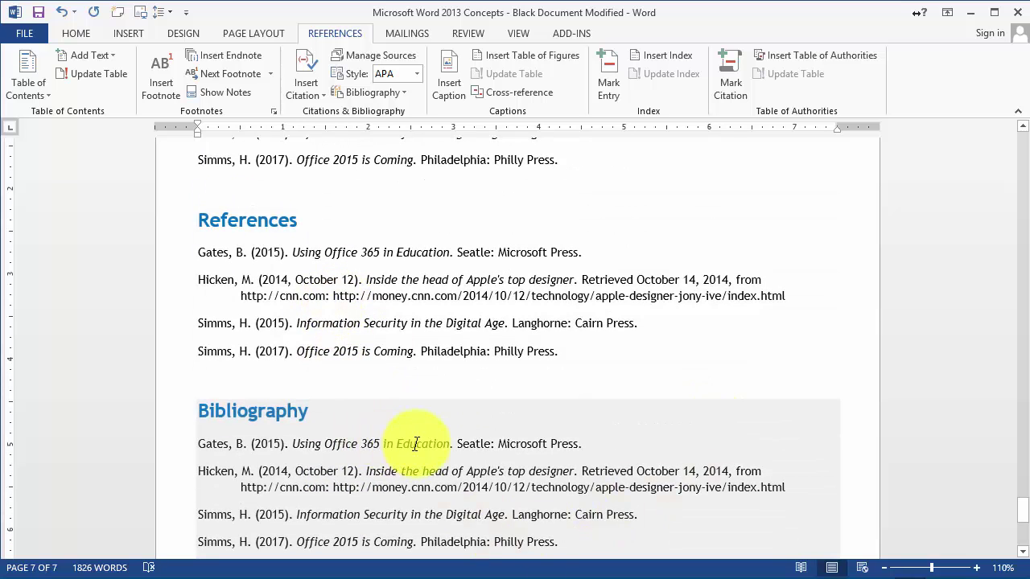
pyautogui.scroll(-1, 414, 442)
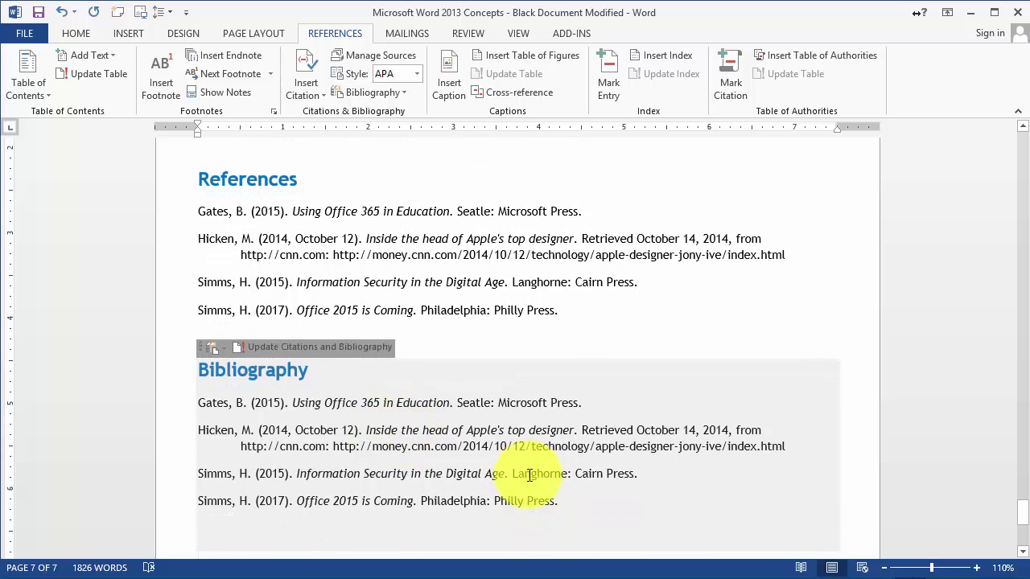
pyautogui.scroll(8, 414, 295)
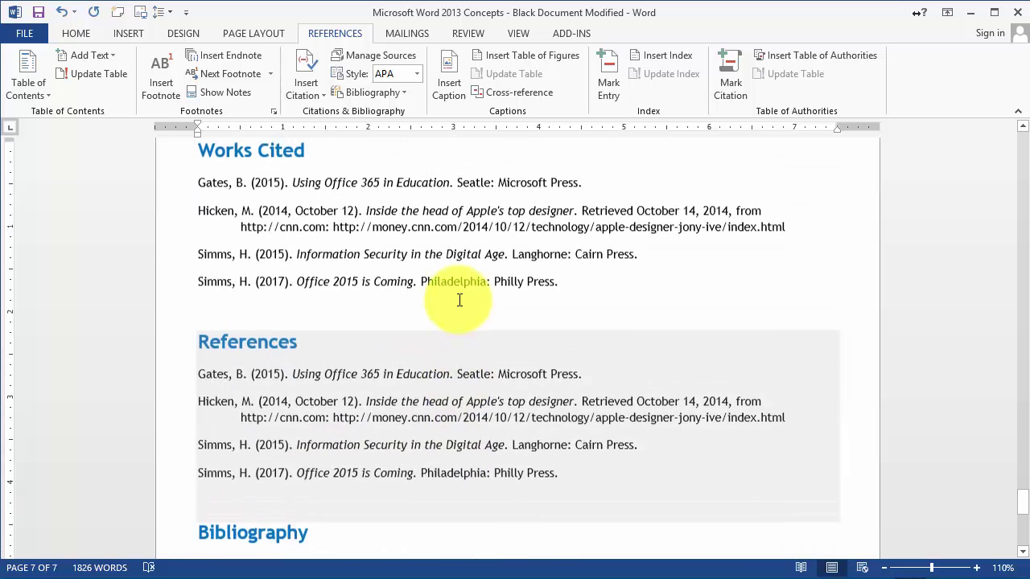
pyautogui.scroll(1, 458, 299)
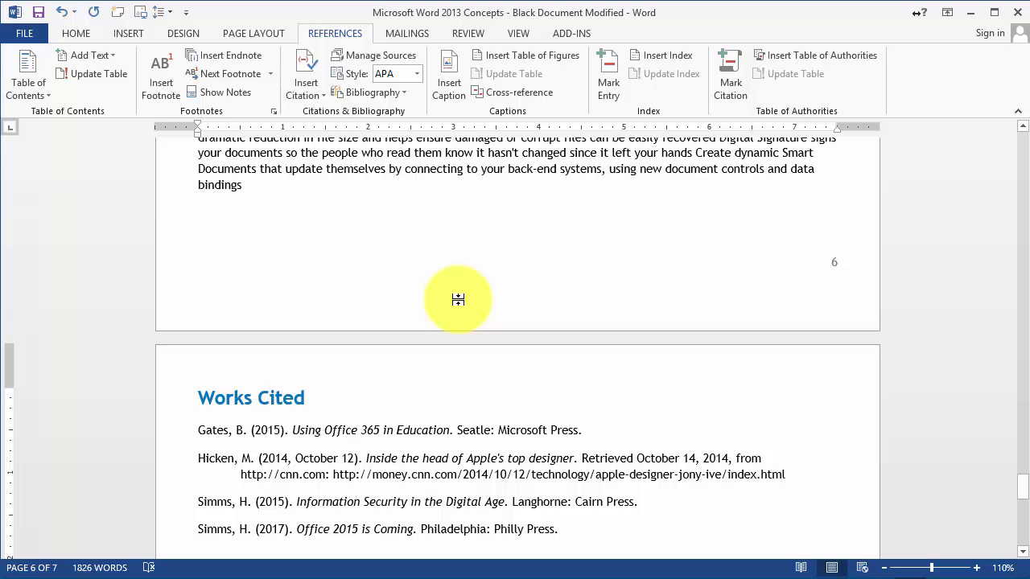